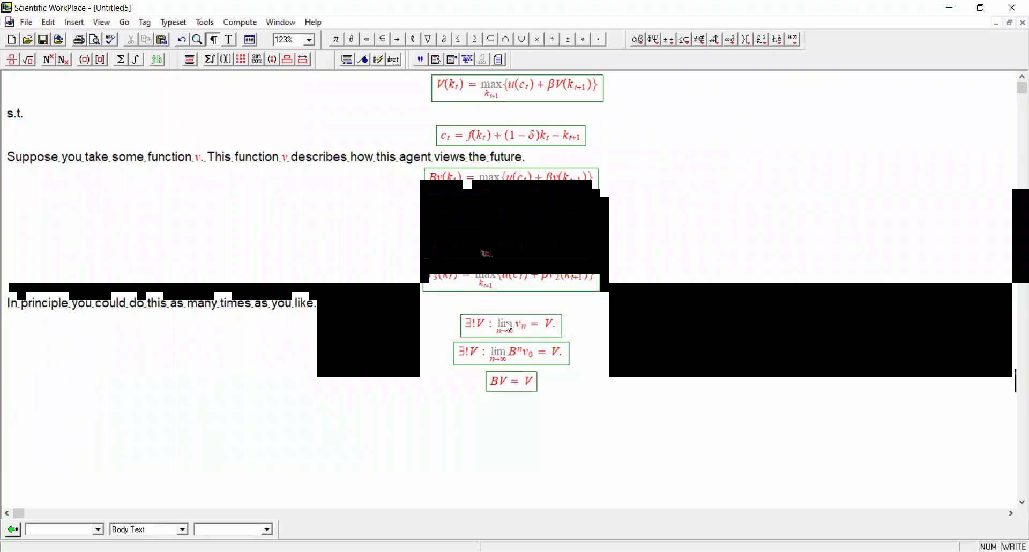
- Replace the capital V after β in the Bv(k_t) equation with a lowercase v
drag(436, 81, 439, 88)
click(542, 385)
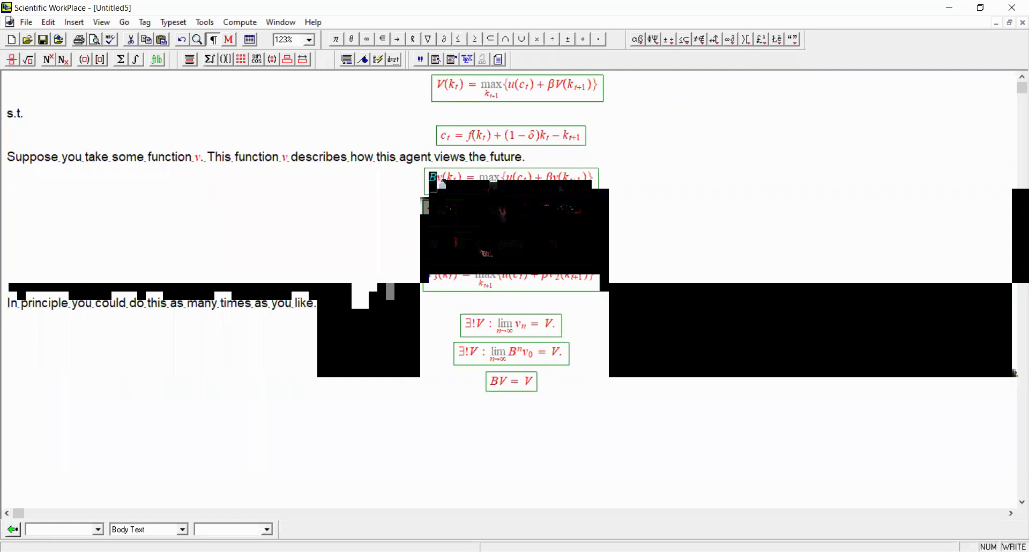
click(545, 178)
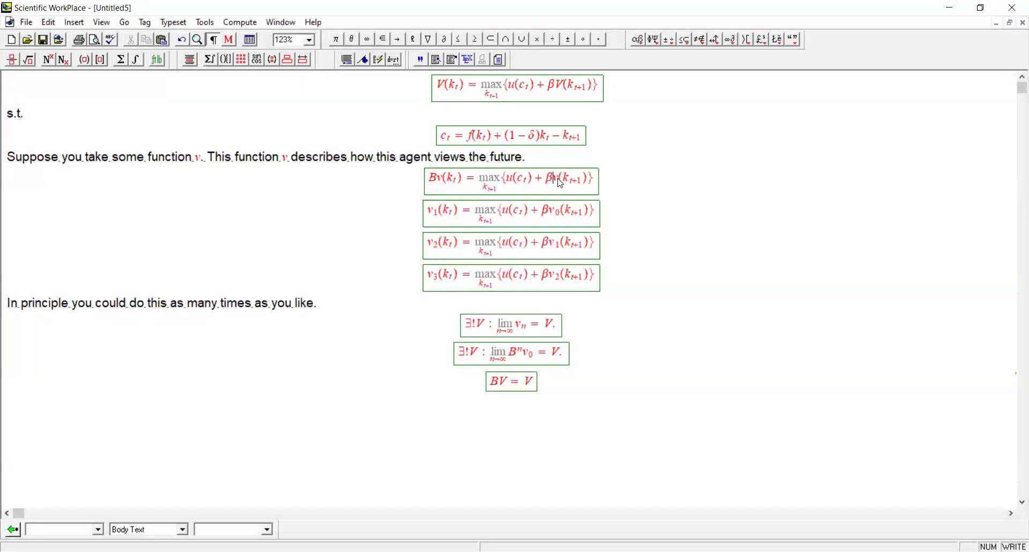
double_click(560, 183)
click(563, 188)
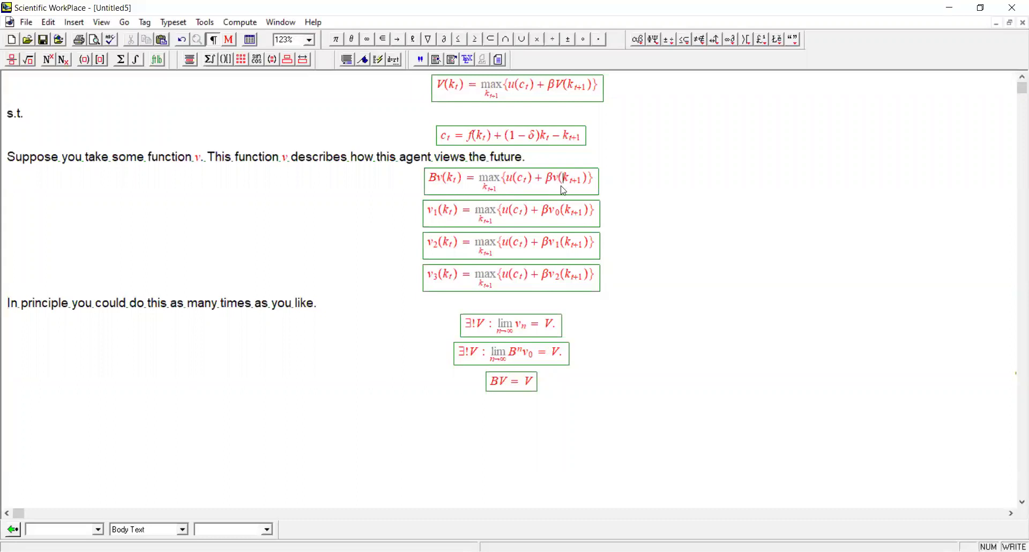
mouse_move(554, 216)
mouse_down()
mouse_move(587, 217)
mouse_move(560, 218)
mouse_up()
click(562, 215)
double_click(557, 181)
text(v)
key(shift+Right)
key(shift+Right)
- Check the new v after β and the v0, v1, v2, v3 terms of the iterations
double_click(555, 181)
click(564, 228)
double_click(559, 186)
double_click(553, 216)
mouse_move(432, 214)
mouse_down()
mouse_move(457, 217)
mouse_move(437, 219)
mouse_up()
double_click(434, 247)
double_click(436, 277)
click(551, 183)
mouse_move(551, 183)
mouse_down()
mouse_move(587, 182)
mouse_move(555, 184)
mouse_up()
drag(552, 215, 563, 216)
click(544, 217)
drag(551, 215, 562, 215)
drag(550, 213, 541, 213)
drag(541, 213, 565, 211)
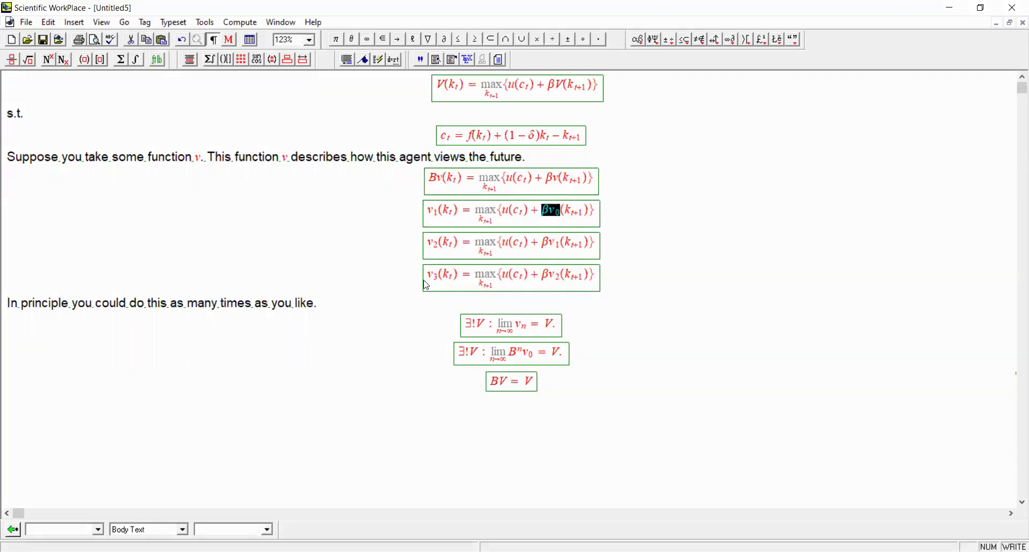
drag(427, 278, 443, 308)
click(474, 327)
drag(545, 183, 558, 184)
click(584, 280)
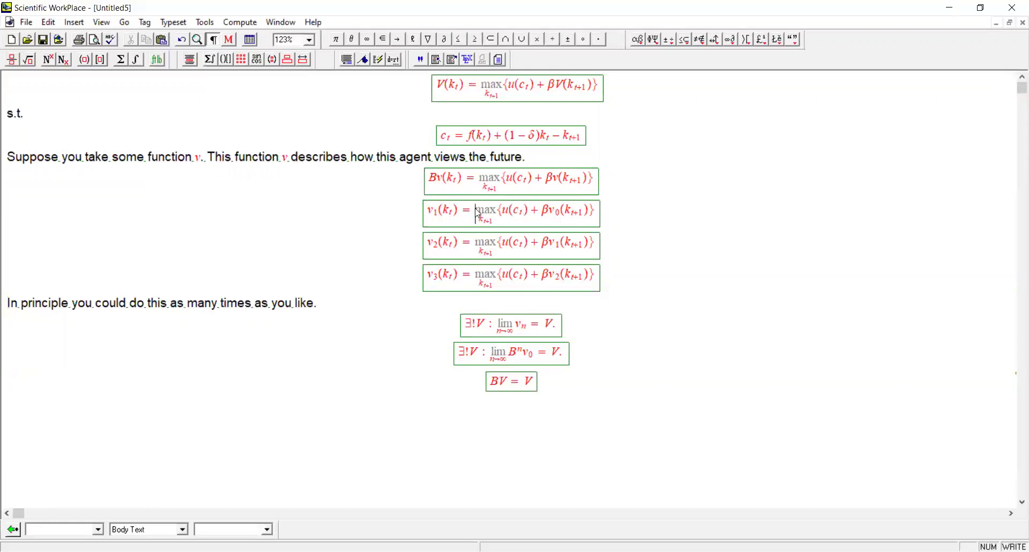
drag(476, 212, 506, 209)
click(555, 210)
drag(567, 221, 548, 219)
click(542, 214)
drag(537, 218, 574, 222)
drag(482, 254, 556, 256)
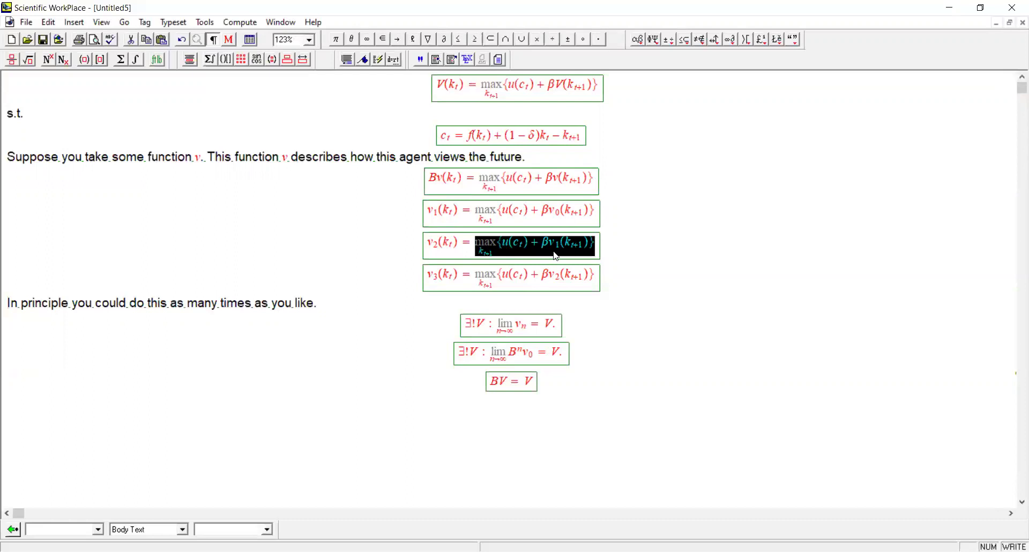
drag(479, 287, 564, 288)
click(567, 298)
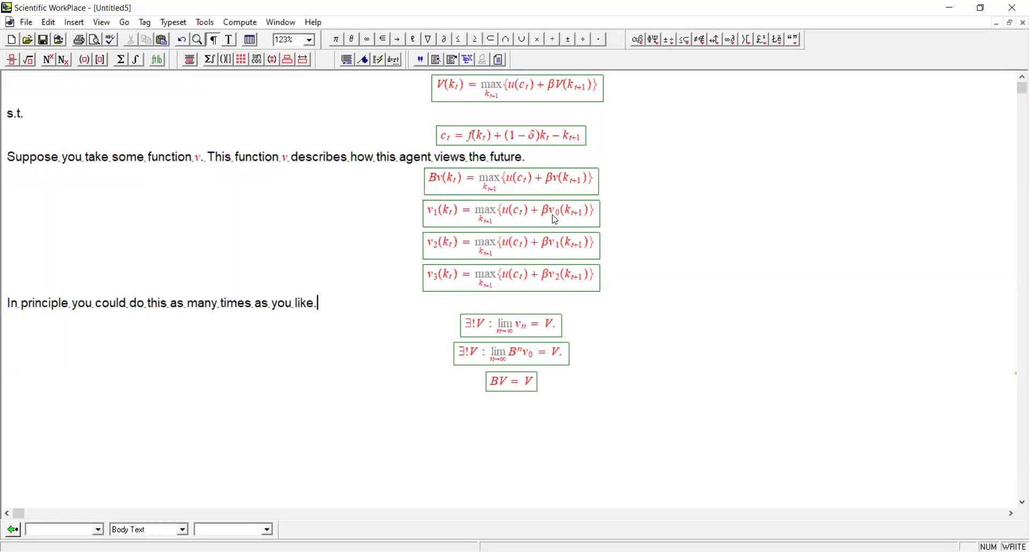
drag(550, 214, 564, 221)
click(564, 220)
- Start a new line after BV = V reading 'Contraction mapping: space'
click(687, 484)
key(Return)
text(Contraction mapping)
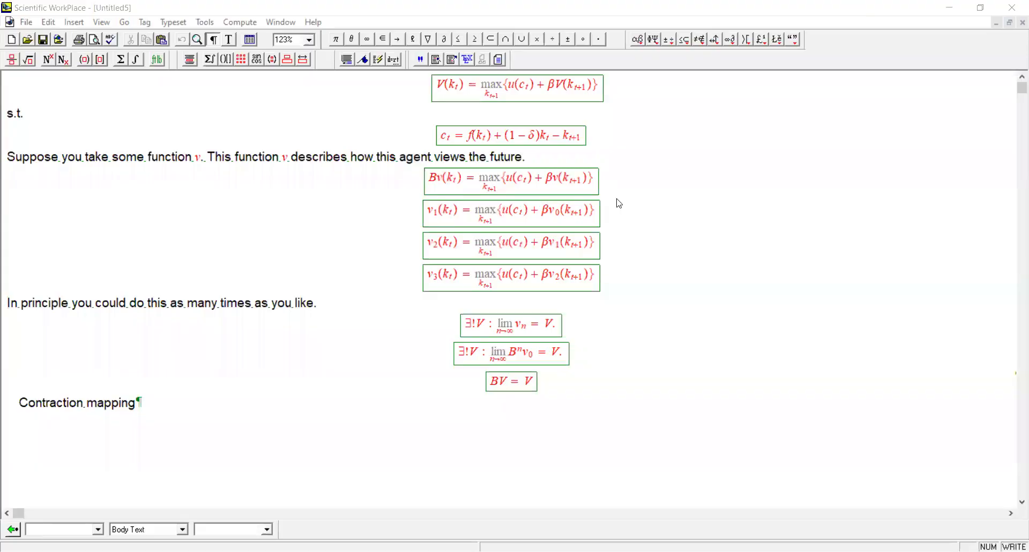
text(: )
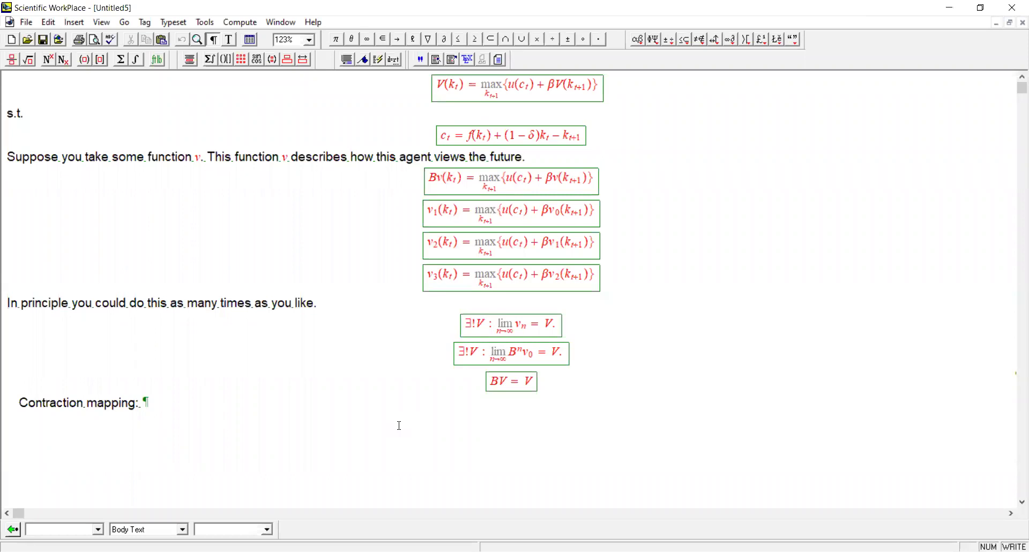
text(space)
- Finish the line as '…space S, distance function ρ.' with S and ρ in math
key(ctrl+m)
text(S, disatnce)
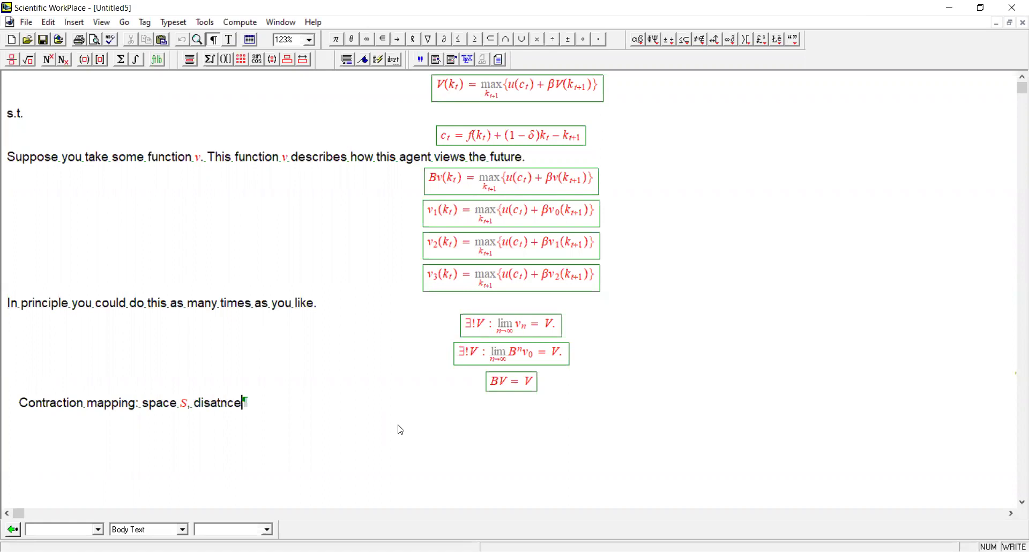
key(BackSpace)
key(BackSpace)
key(BackSpace)
key(BackSpace)
text(stance function gr)
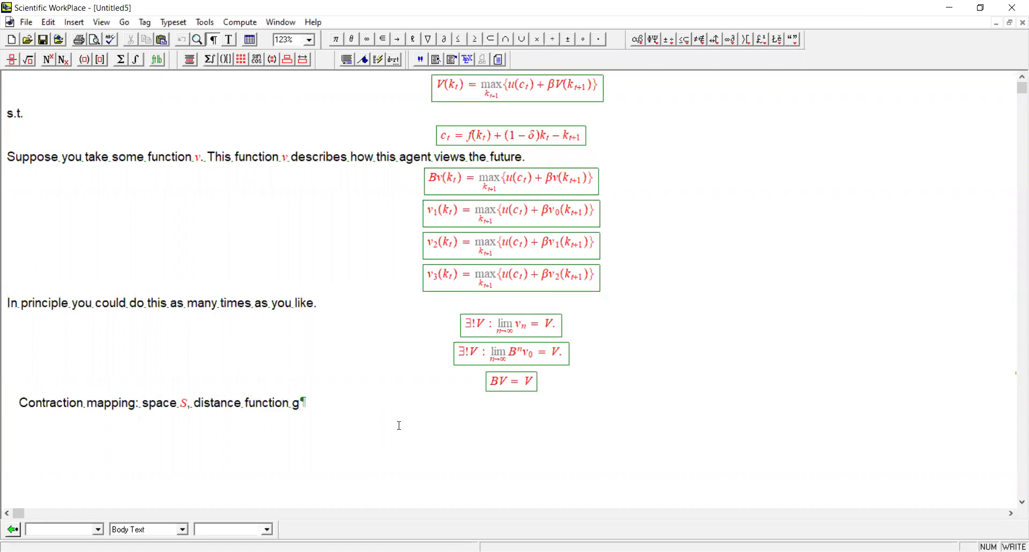
key(BackSpace)
key(BackSpace)
key(ctrl+m)
key(ctrl+g)
key(r)
key(ctrl+t)
text(.)
key(ctrl+m)
- Write T : S → S in math, followed by a period
text(T : S)
click(402, 41)
text(S)
key(ctrl+t)
text(.)
- Type 'T is a contraction mapping if for some β', with T and β in math
key(ctrl+m)
text(T)
key(ctrl+t)
text(is )
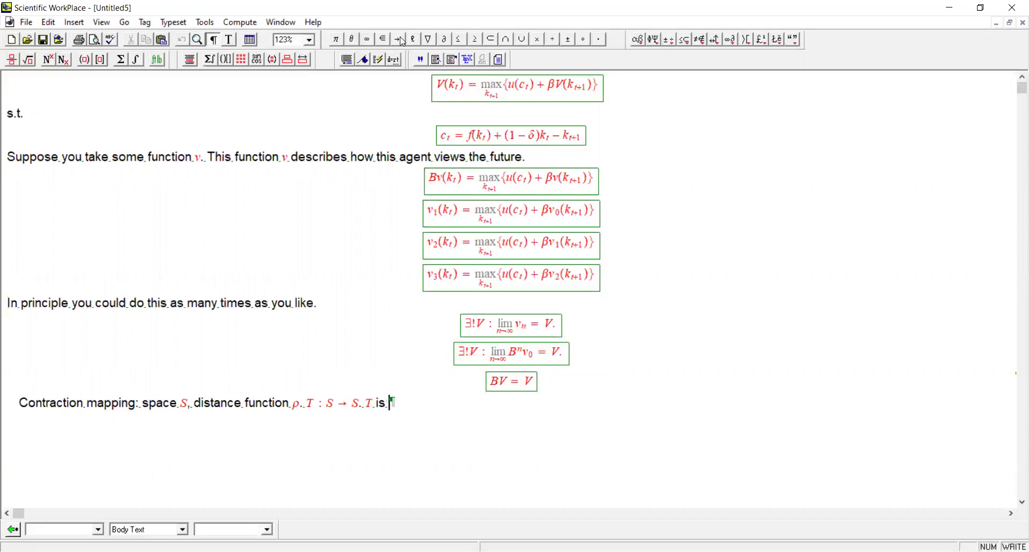
text(a contraction mapping.)
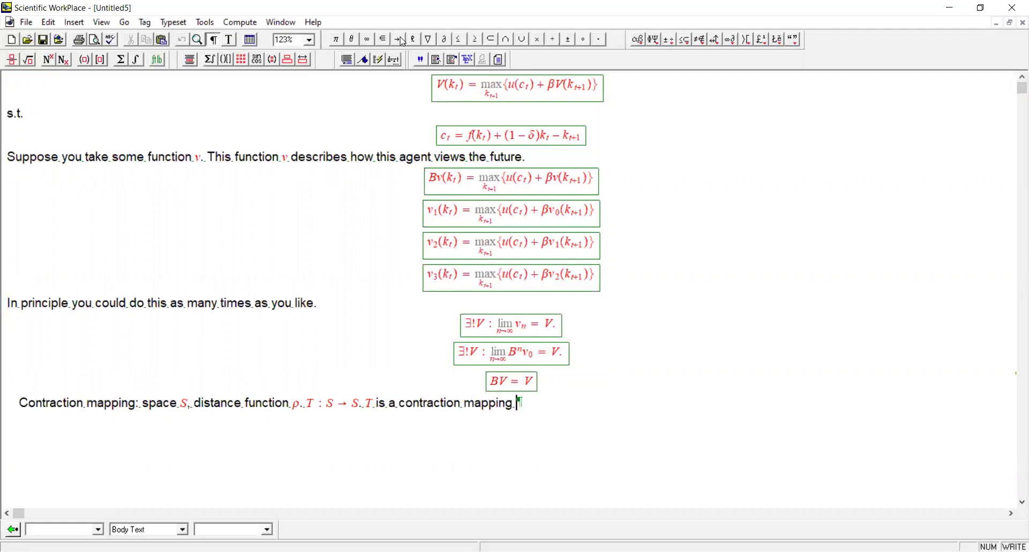
key(BackSpace)
text( if for some)
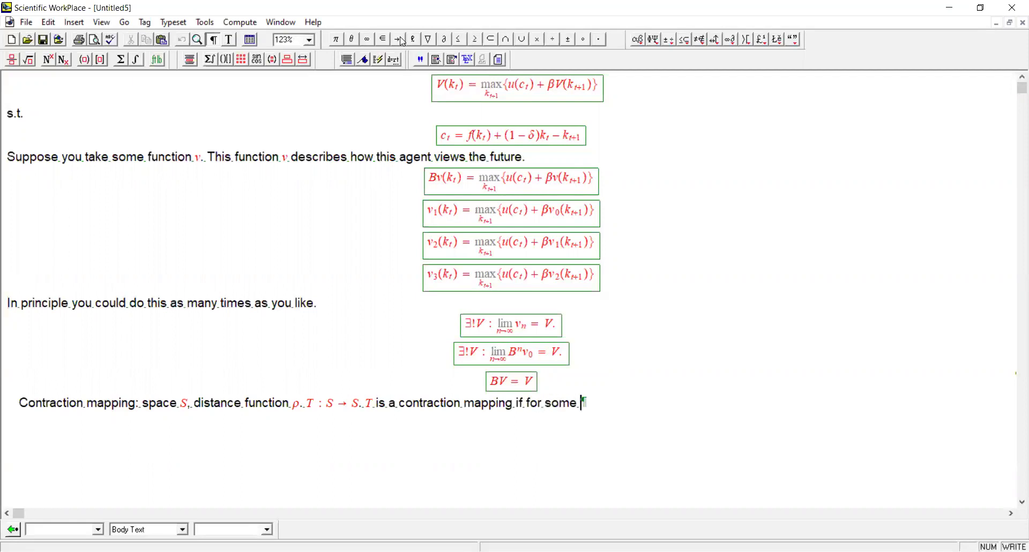
key(ctrl+m)
text(β)
key(ctrl+t)
- Enter ρ(x,y) ≥ in math mode
key(ctrl+m)
text(ρ)
key(ctrl+9)
text(x,y)
click(475, 39)
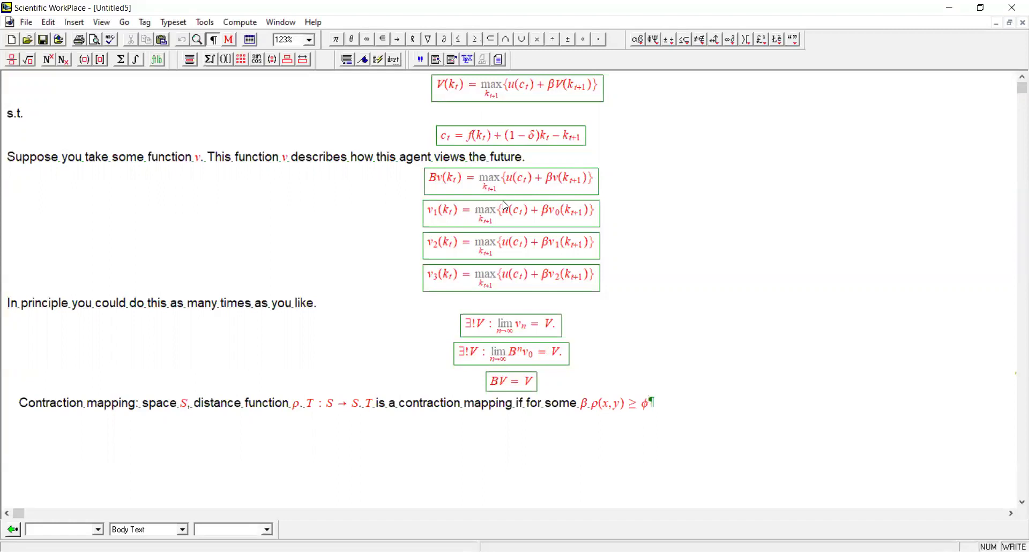
- Complete the inequality with ρ(Tx, Ty) and end the sentence with a period
key(ctrl+g)
key(d)
key(BackSpace)
key(ctrl+g)
key(r)
key(ctrl+9)
text(Tx, Ty)
key(ctrl+t)
text(.)
drag(589, 409, 582, 413)
- Insert ∈ (0,1) right after β in the contraction definition
click(591, 414)
click(382, 38)
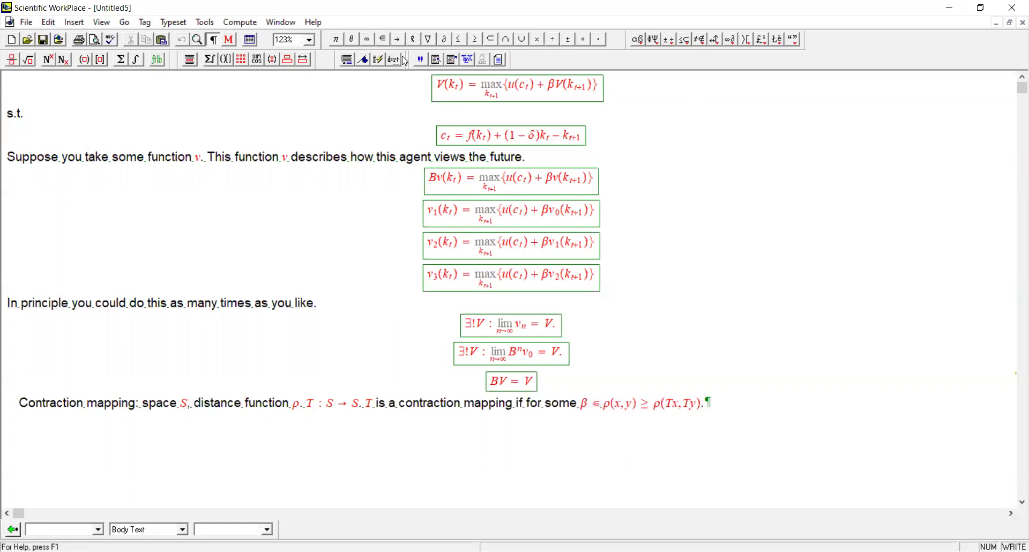
key(ctrl+9)
text(0,1)
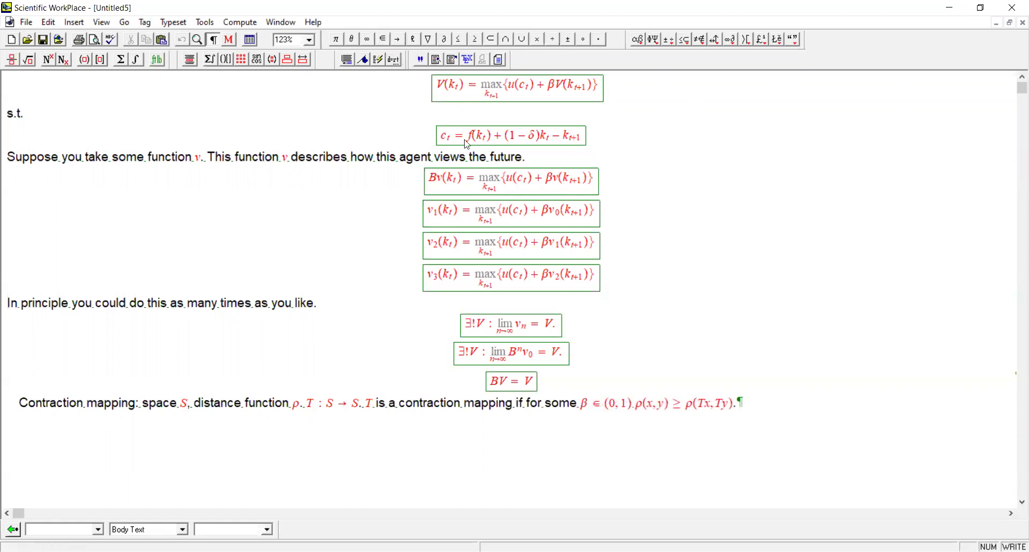
- Review the β ∈ (0, 1) text and start a new paragraph below the definition
double_click(582, 410)
double_click(552, 181)
drag(582, 406, 622, 408)
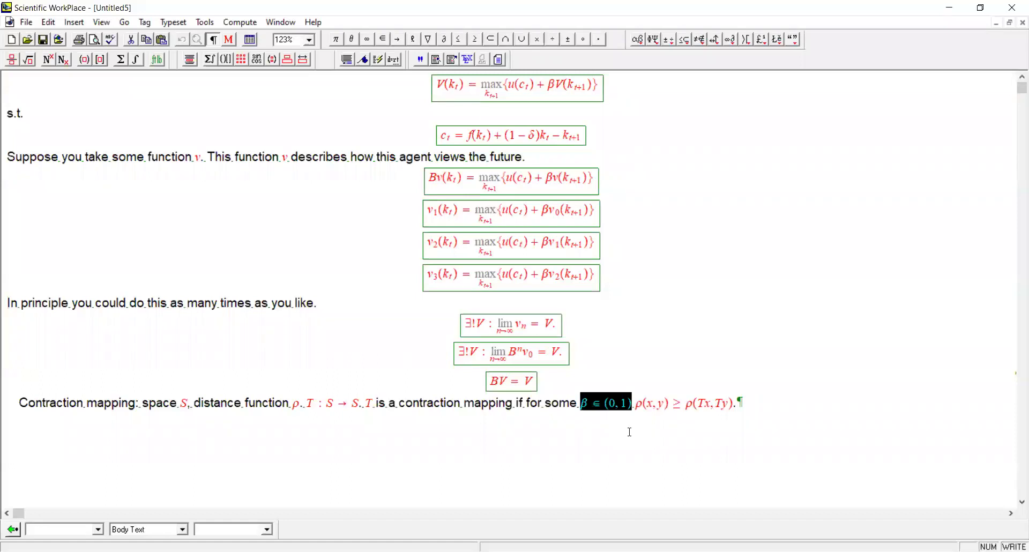
click(690, 438)
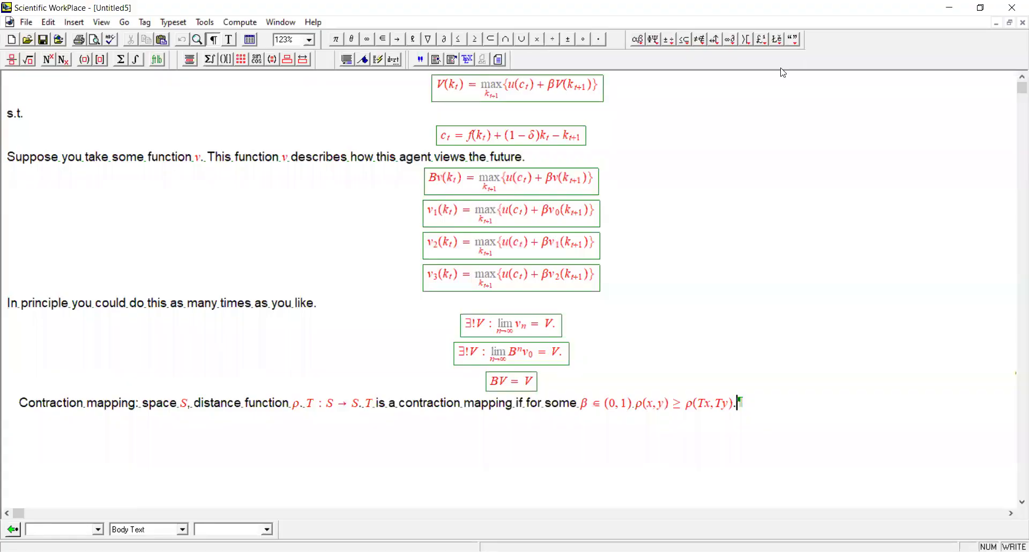
key(Return)
- Add the 'Contraction mapping theorem.' heading and 'Suppose (S, ρ) is a complete metric space.'
text(Contraction mapp)
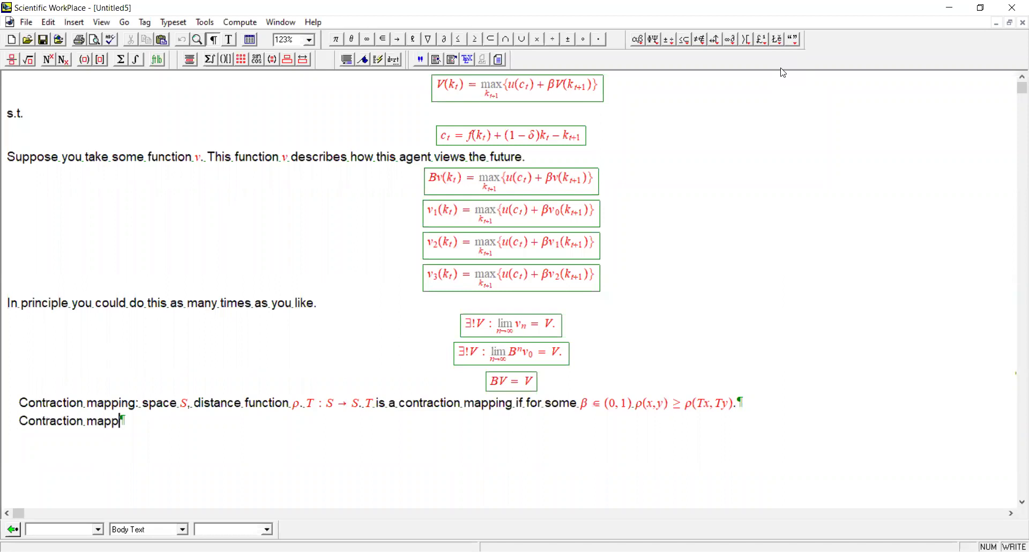
text(ing theorem)
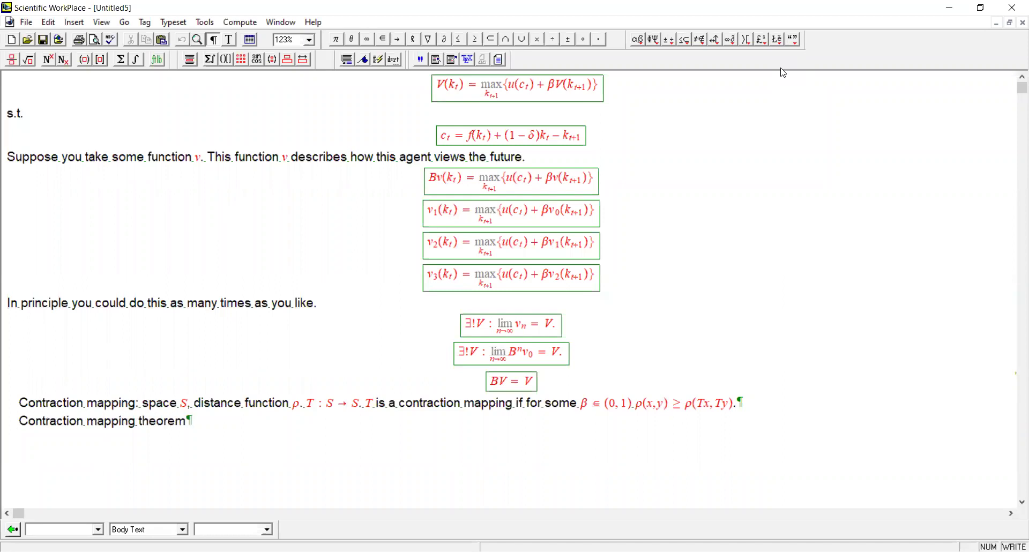
text(.)
key(Return)
text(Suppose)
key(ctrl+m)
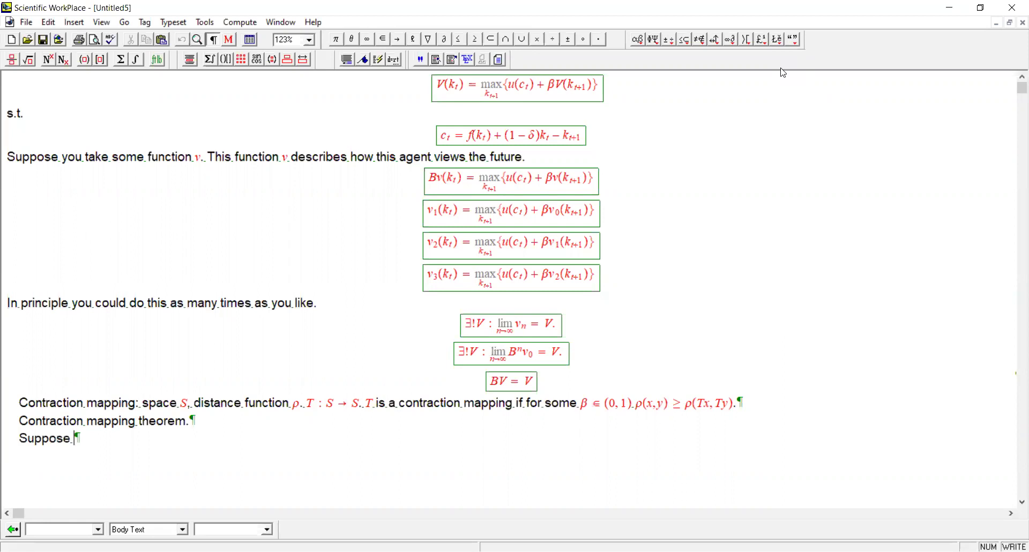
text((S, p)
key(ctrl+g)
key(Right)
key(ctrl+t)
text(is a)
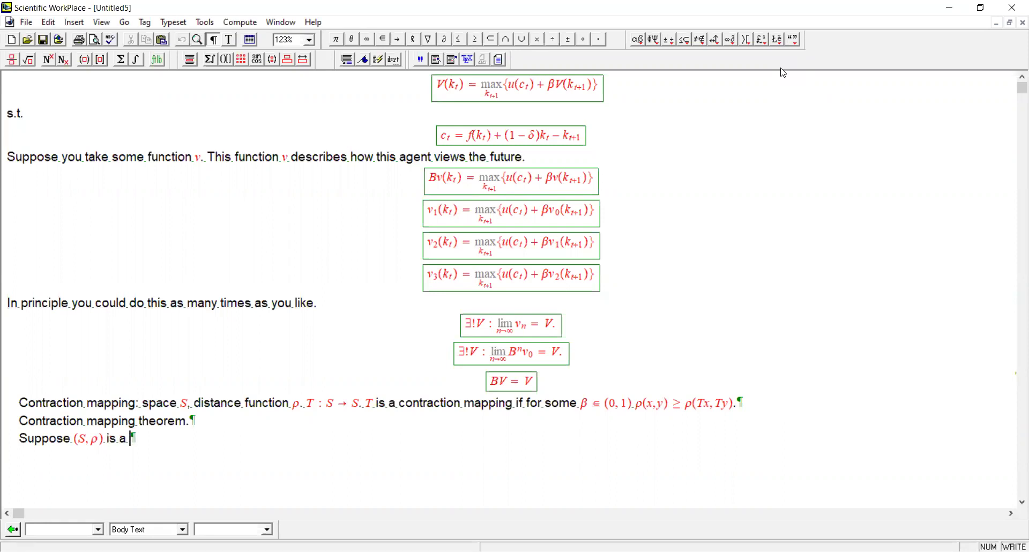
text( complete metric)
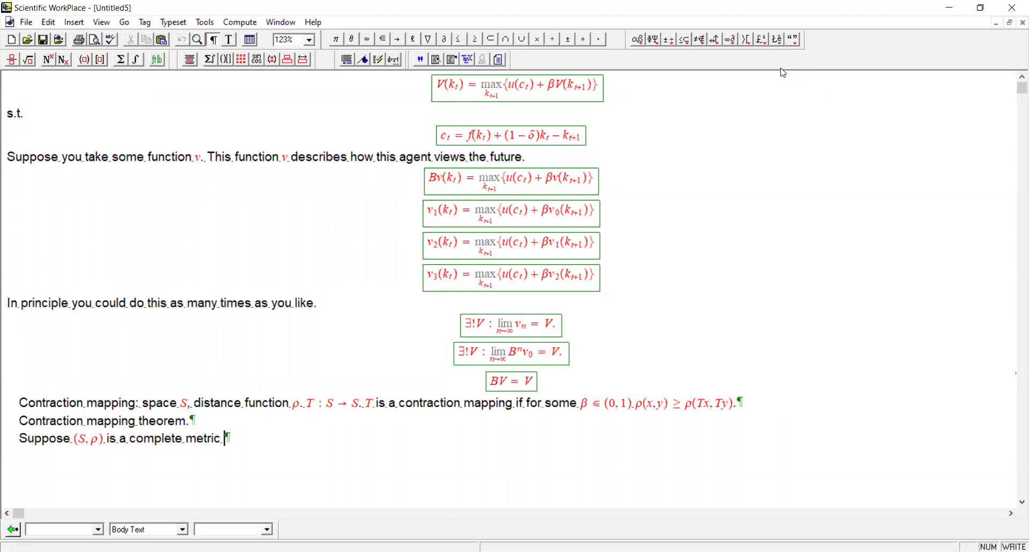
text( space.)
- Type 'Suppose T : S → S is a contraction mapping' with the mapping in math
text(Suppose)
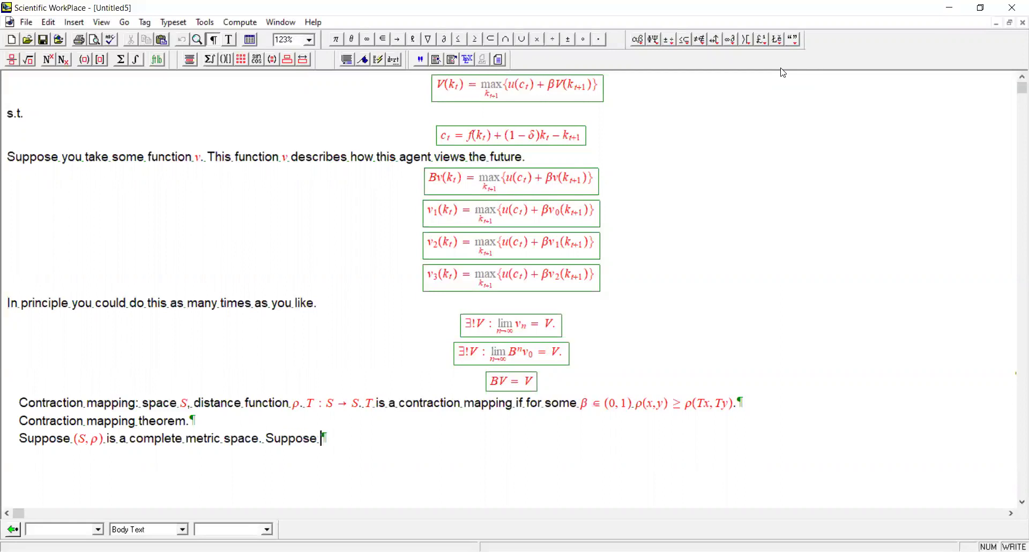
key(ctrl+m)
text(T : S)
click(399, 40)
text(S)
key(ctrl+t)
text(su)
key(BackSpace)
key(BackSpace)
key(BackSpace)
text(is a contra)
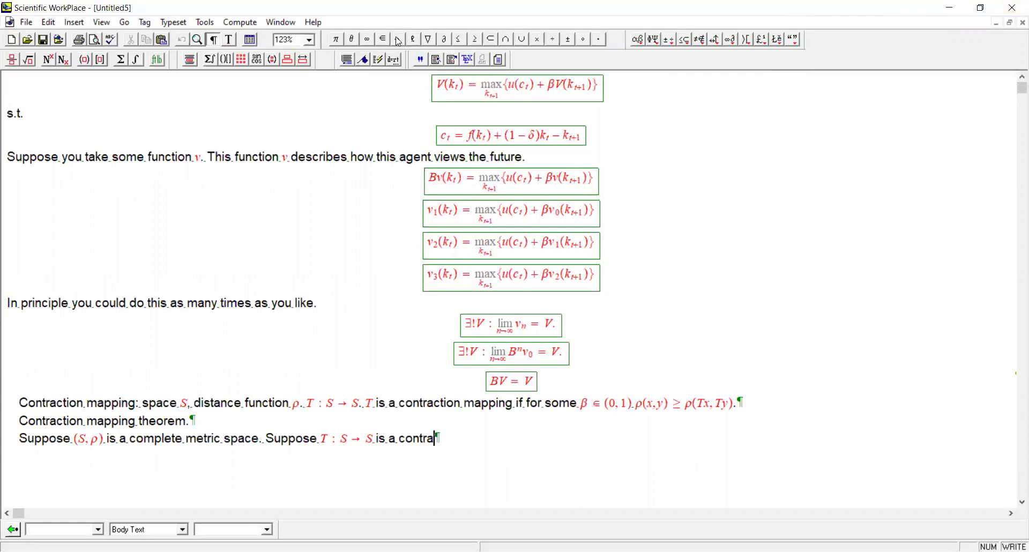
text(ction mapping)
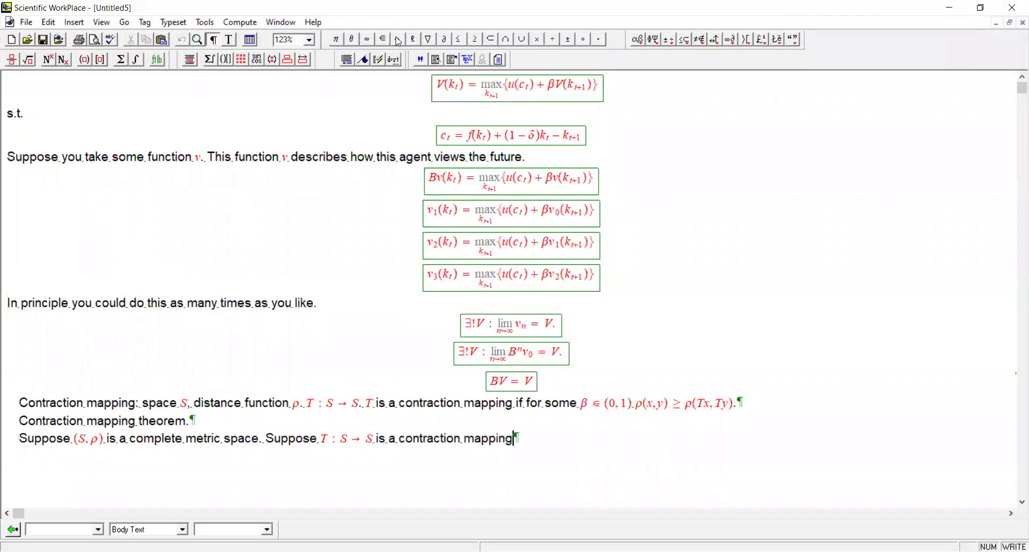
text(.)
- Replace the period with ', with modulus β. Then,' using a math β
key(BackSpace)
key(BackSpace)
text(, with modulus)
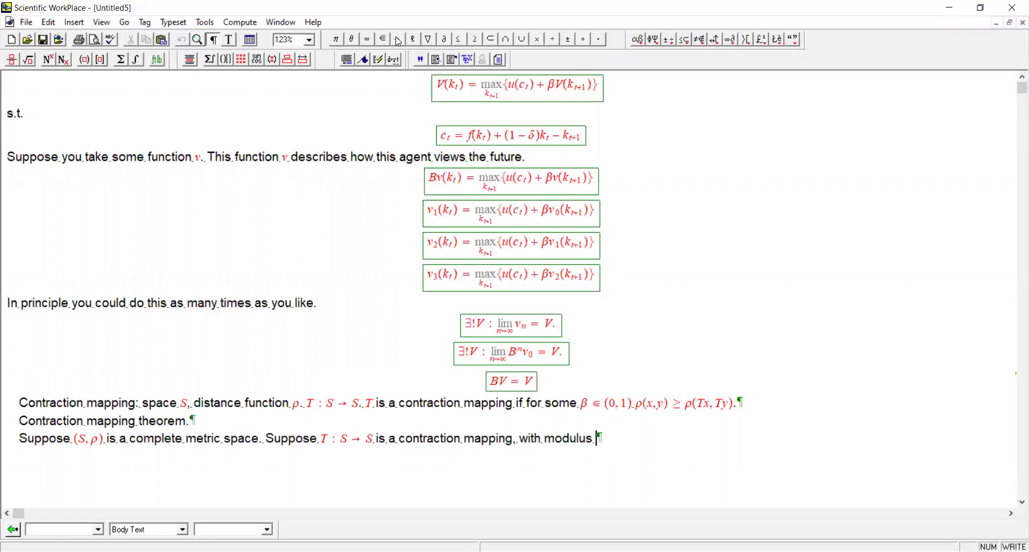
key(ctrl+m)
key(ctrl+g)
key(b)
key(ctrl+t)
text(. Then,)
- Conclude with 'T has exactly one fixed point in S.' and start a new paragraph
key(ctrl+g)
key(ctrl+m)
text(g)
key(BackSpace)
text(T)
key(ctrl+t)
text(has )
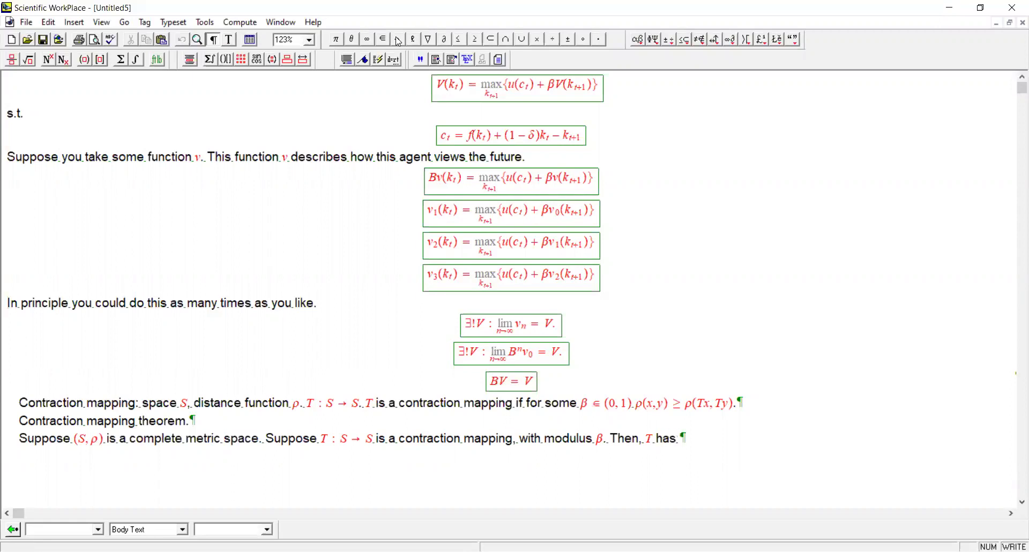
text(exactly one fixed point)
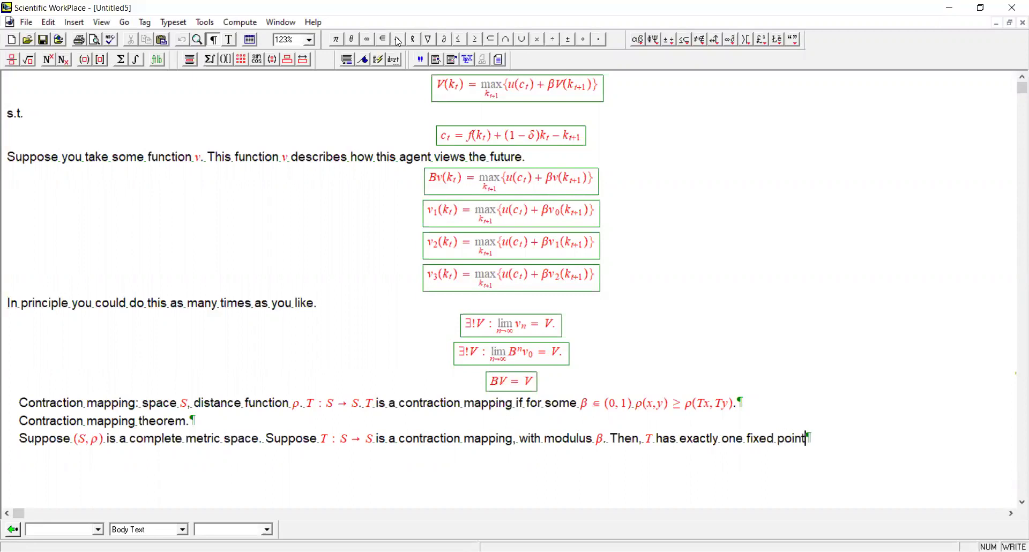
text(in)
key(ctrl+m)
text(S)
key(ctrl+t)
text(.)
key(Return)
- Start the new line 'Also for any v₀' with v₀ in math
text(Also for any)
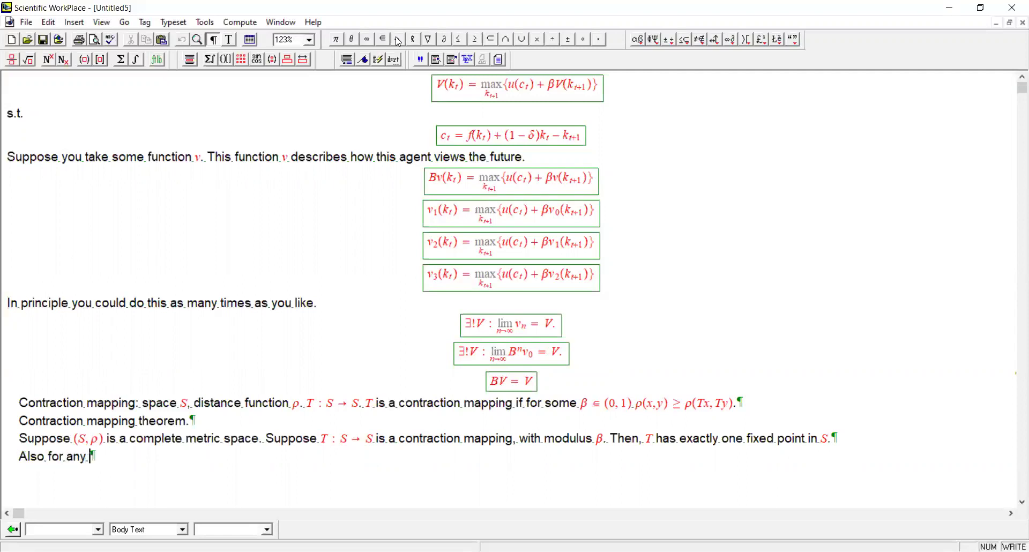
key(ctrl+m)
text(v)
key(ctrl+l)
text(0)
- Insert a math V after 'fixed point' in the theorem
click(805, 438)
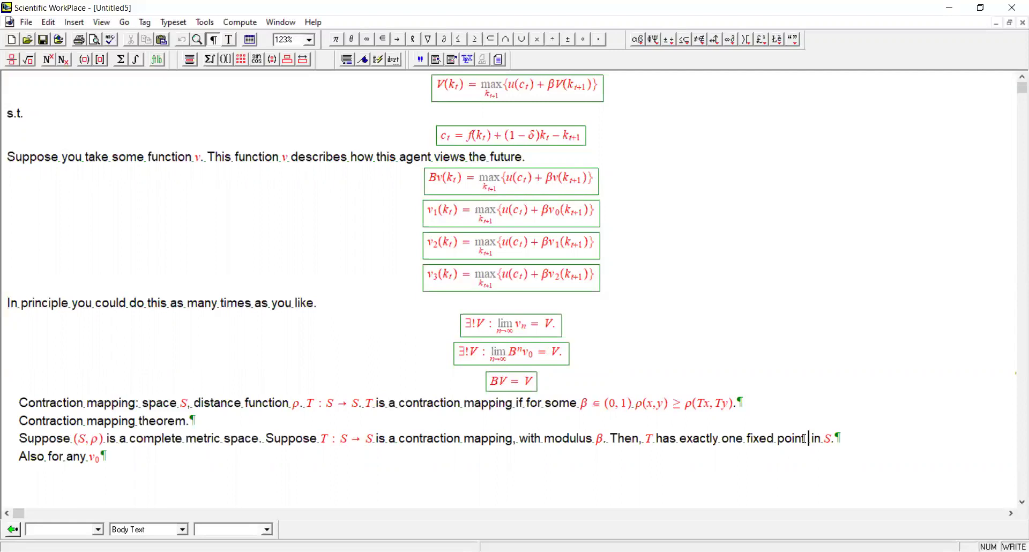
key(ctrl+m)
text(V)
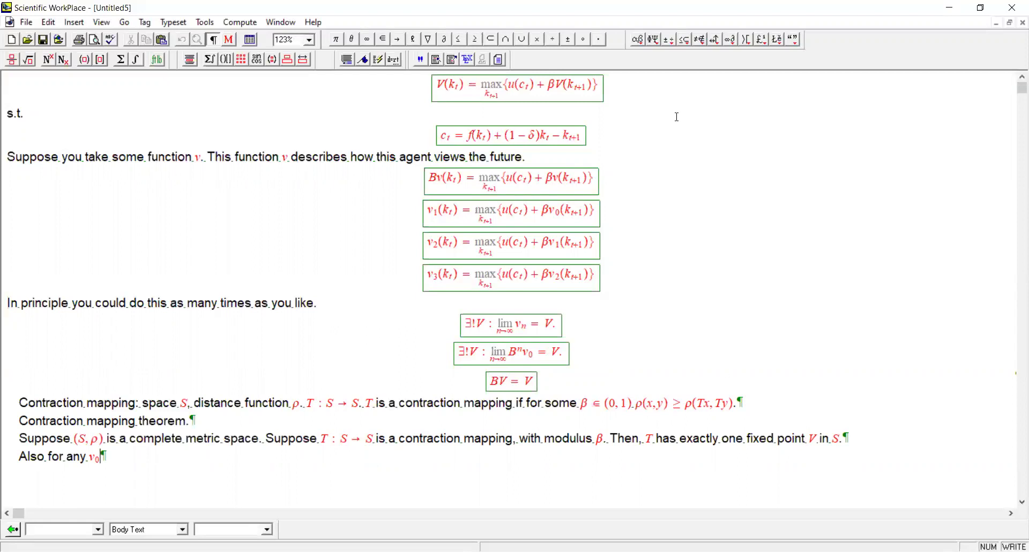
- Extend the line with '∈ S, ρ(Tⁿv₀, V' using superscript and subscript
key(Right)
text(∈S,)
key(ctrl+m)
key(ctrl+g)
key(r)
key(ctrl+9)
text(T)
key(ctrl+h)
text(n)
key(Right)
text(v)
key(ctrl+l)
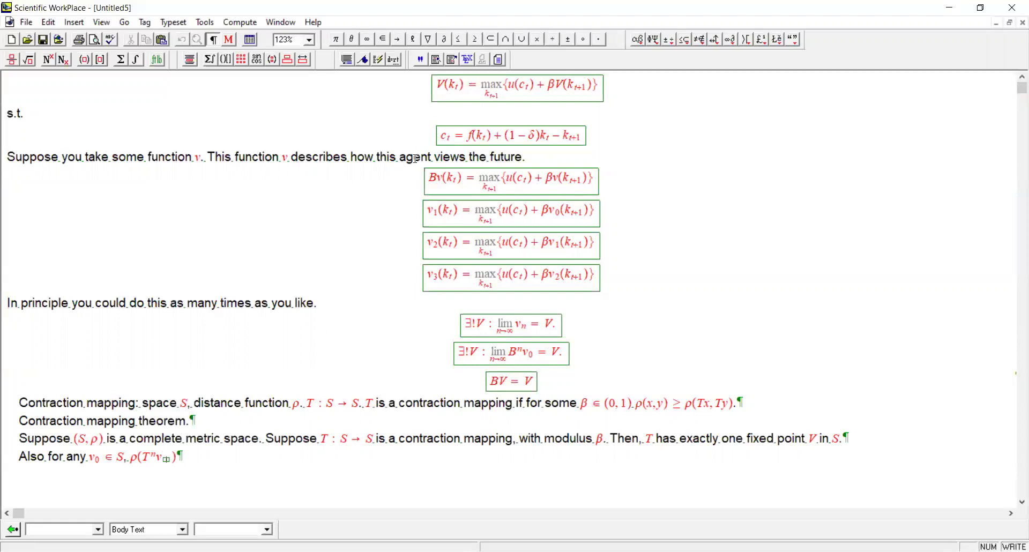
text(0)
text(,)
text(V)
- Insert a ≤ sign after ρ(Tⁿv₀, V) at the end of the bound line
click(659, 84)
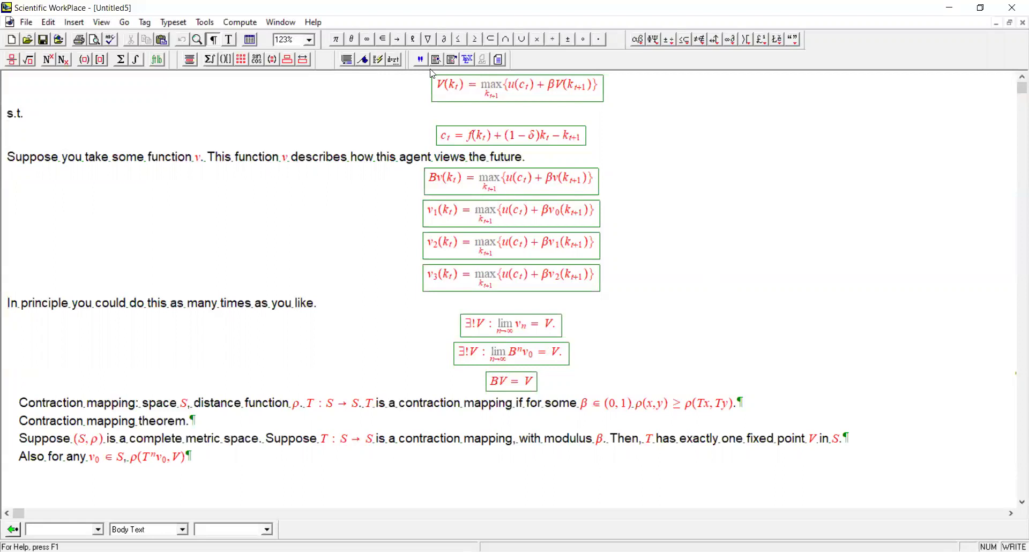
click(459, 40)
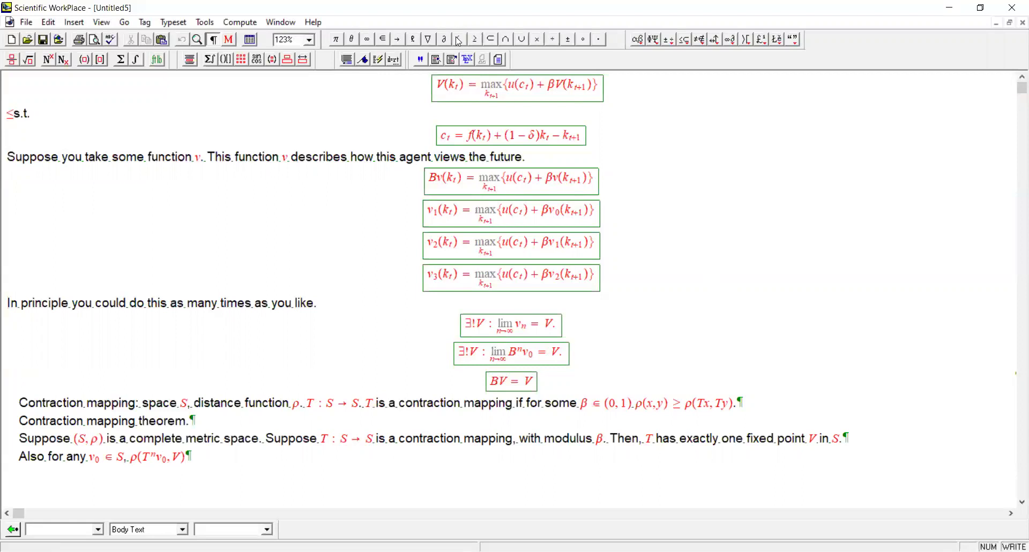
click(459, 39)
click(335, 473)
click(457, 39)
- Type the right-hand side βⁿρ(v₀, V) in math
key(ctrl+g)
text(b)
key(ctrl+h)
text(n)
key(space)
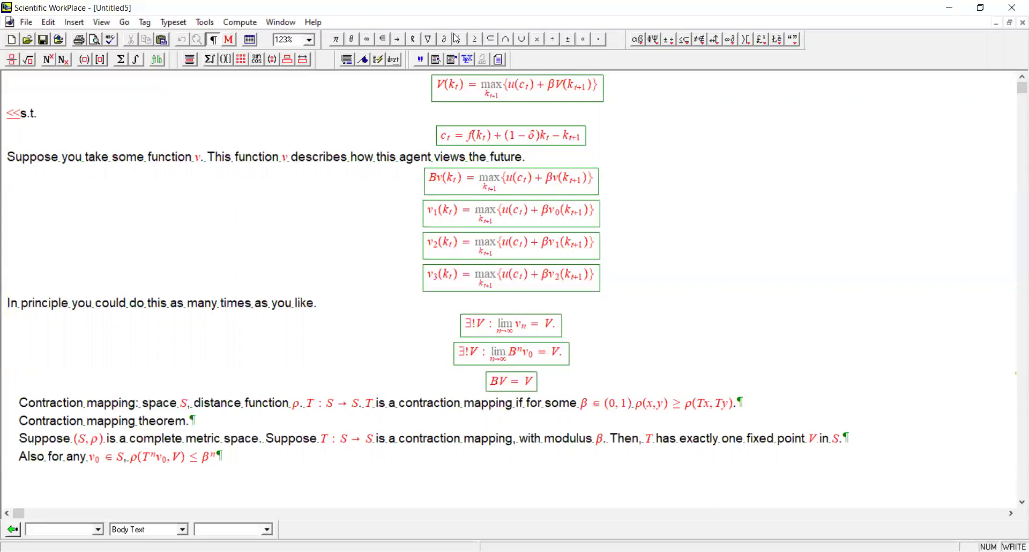
text(ρ)
key(ctrl+9)
text(v□))
key(ctrl+Down)
text(,)
key(BackSpace)
key(space)
text(,V)
- Finish the line with the text 'for n in the natural numbers.', with n in math
click(334, 457)
text(for)
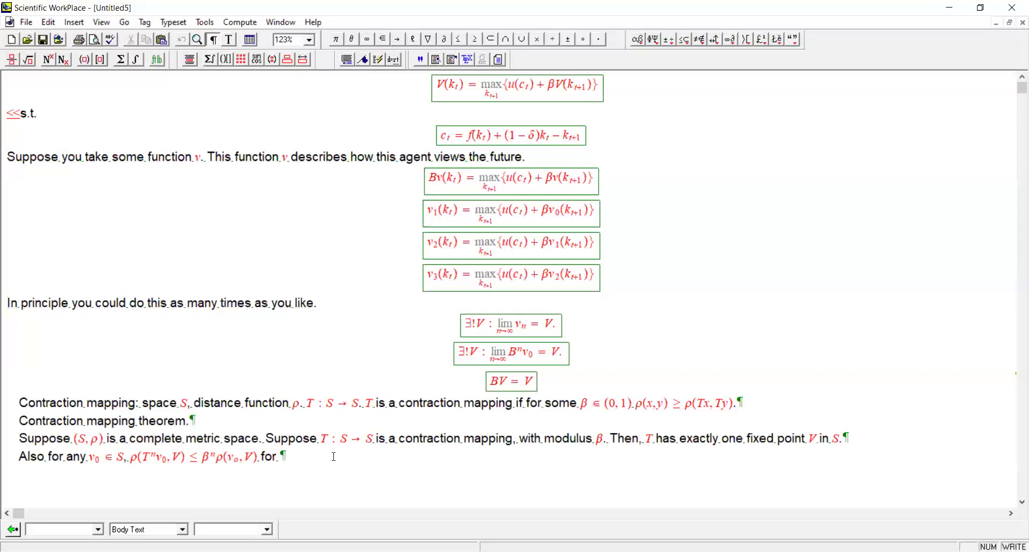
key(ctrl+m)
text(n)
key(ctrl+t)
text(in the natural numbers)
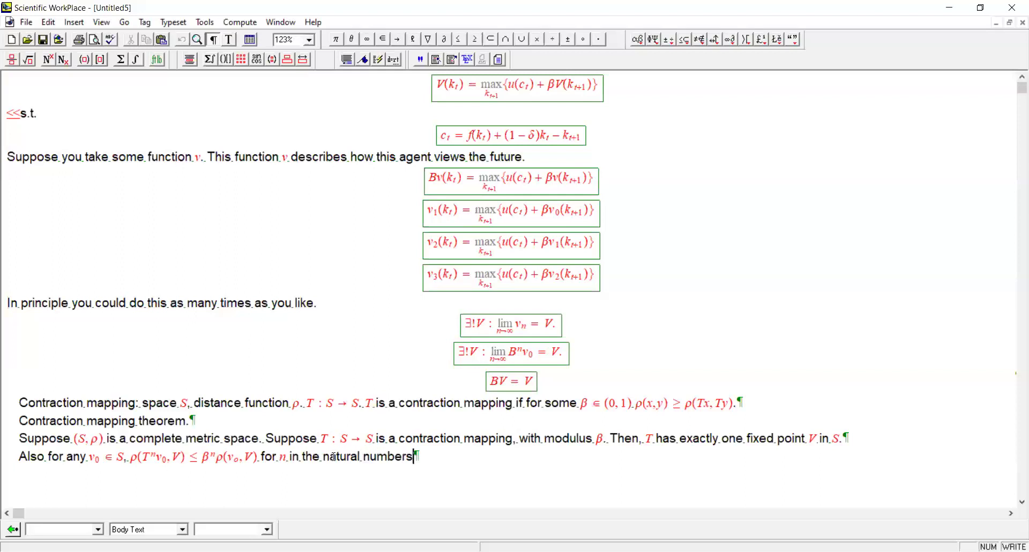
text(.)
drag(309, 439, 501, 437)
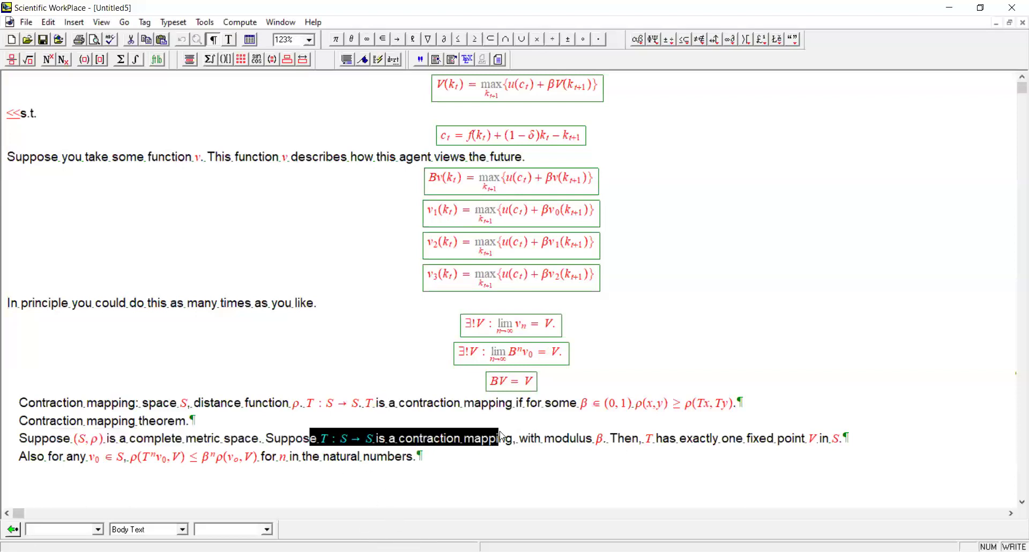
drag(117, 439, 260, 444)
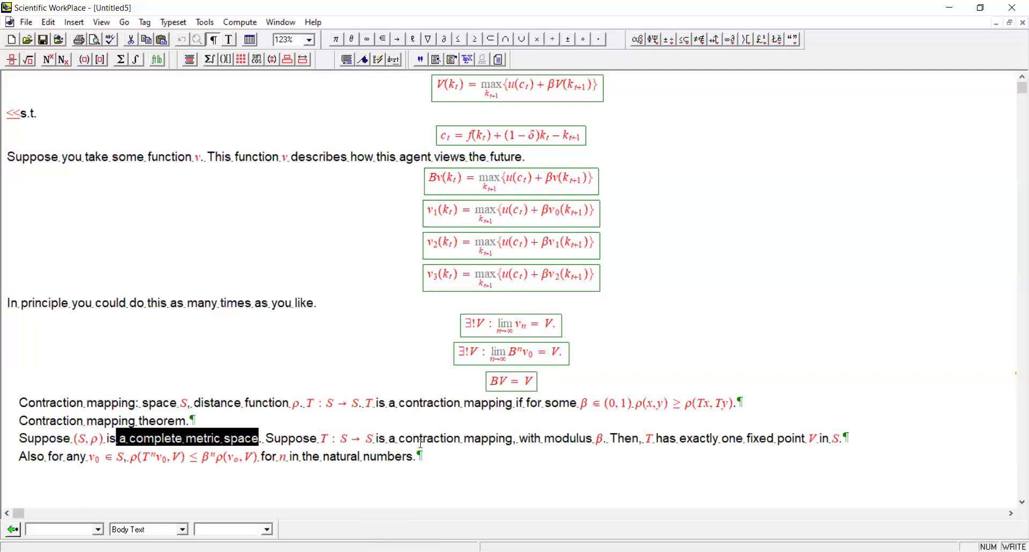
drag(318, 439, 408, 439)
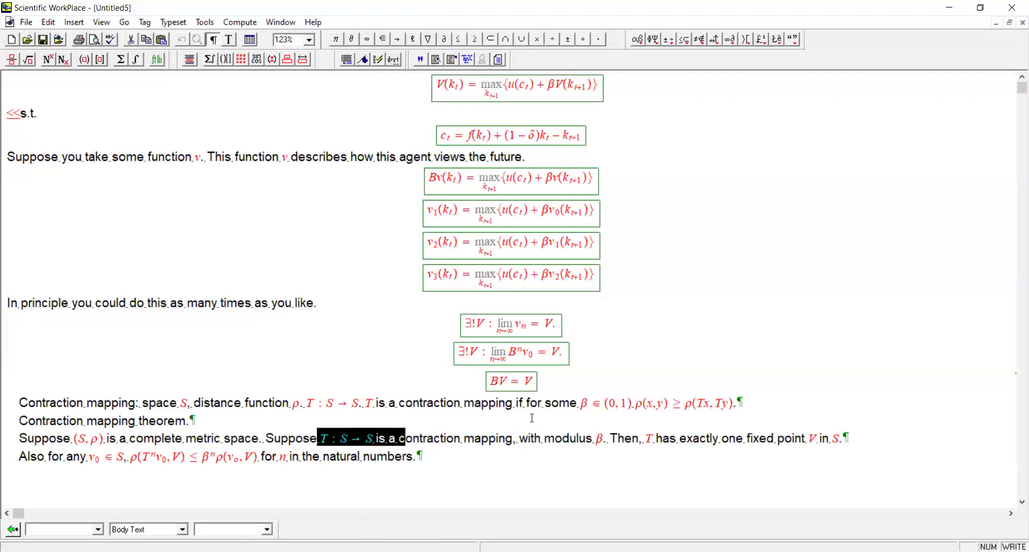
drag(571, 403, 760, 421)
drag(847, 438, 739, 438)
click(730, 439)
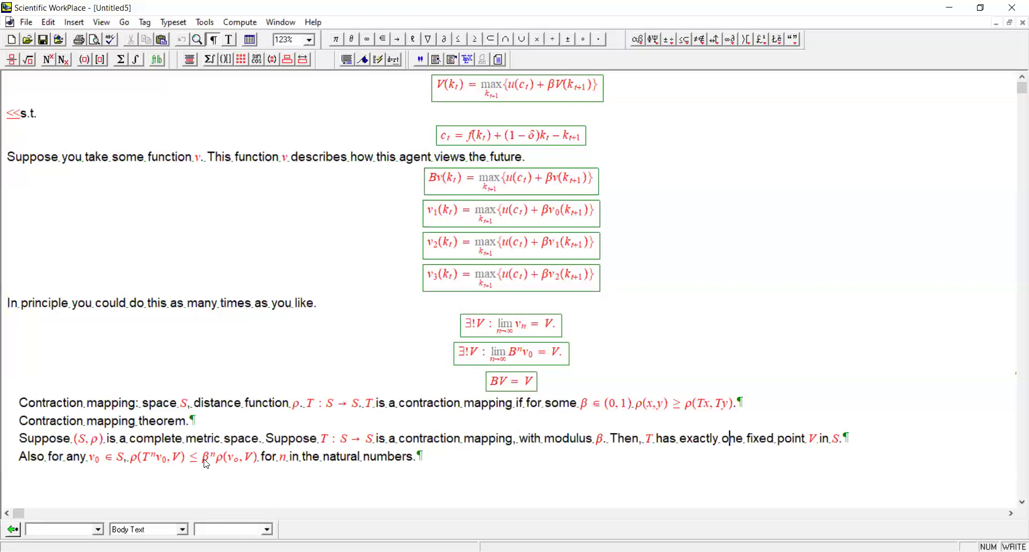
drag(202, 459, 215, 459)
drag(131, 462, 185, 465)
key(End)
double_click(177, 460)
click(521, 328)
click(547, 326)
double_click(156, 438)
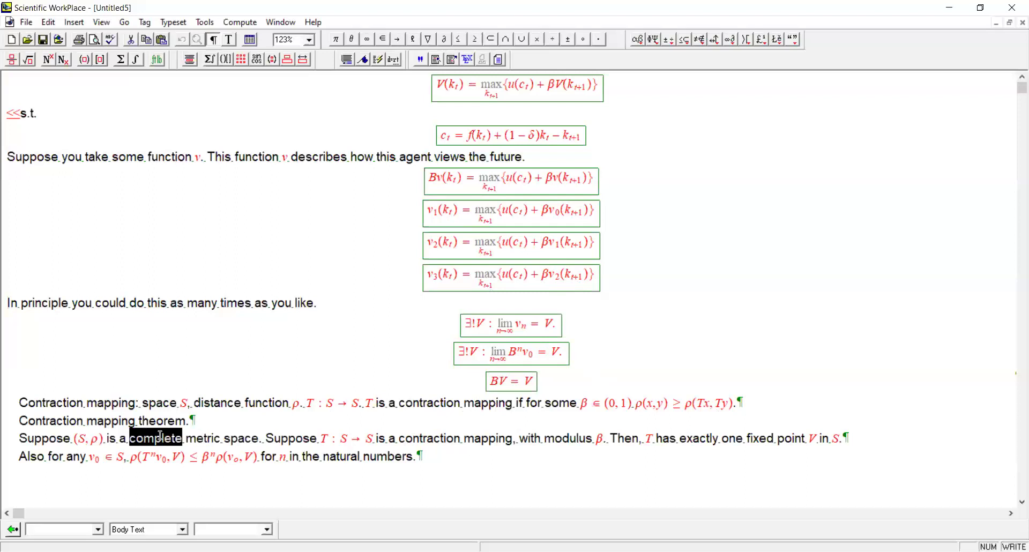
mouse_move(95, 439)
mouse_down()
mouse_move(75, 439)
mouse_move(99, 446)
mouse_up()
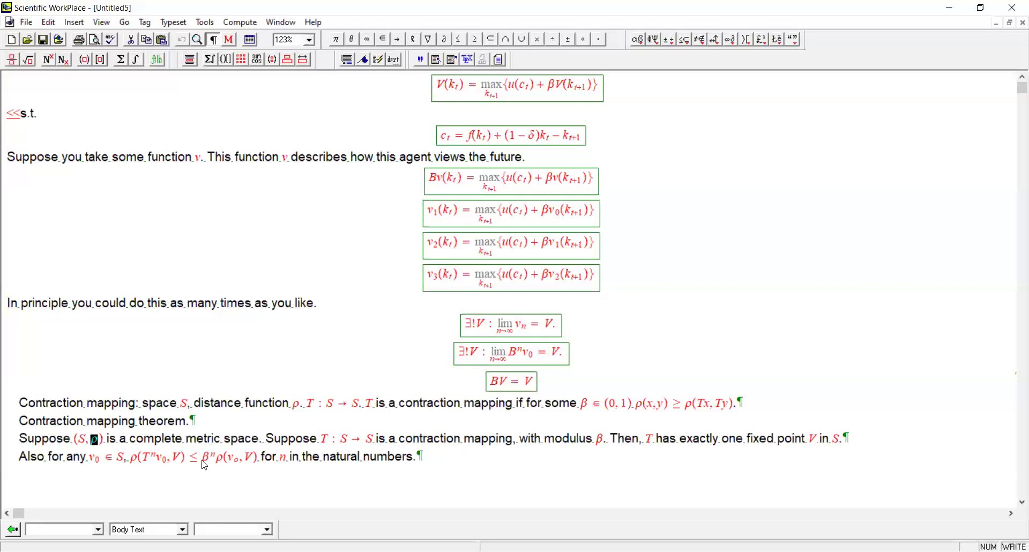
drag(266, 458, 130, 462)
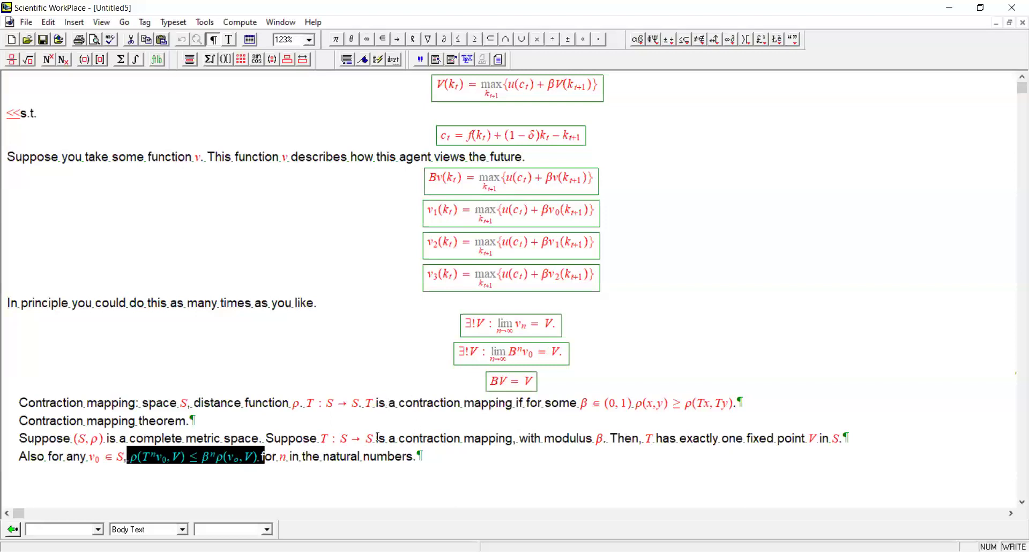
click(428, 281)
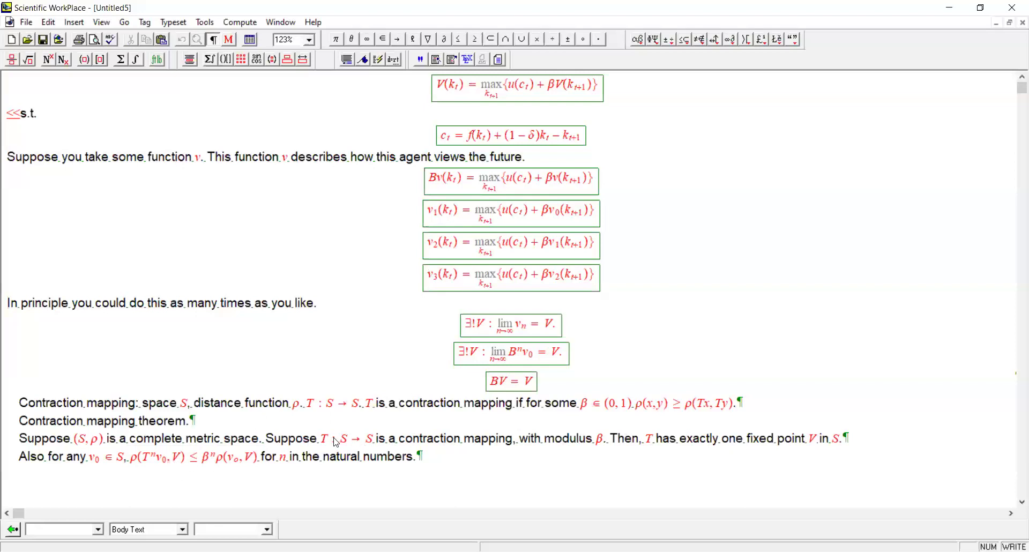
drag(336, 443, 321, 442)
click(440, 184)
drag(440, 184, 432, 182)
drag(516, 357, 524, 359)
click(494, 383)
drag(496, 388, 489, 394)
drag(516, 356, 510, 358)
drag(554, 188, 548, 189)
key(alt+Tab)
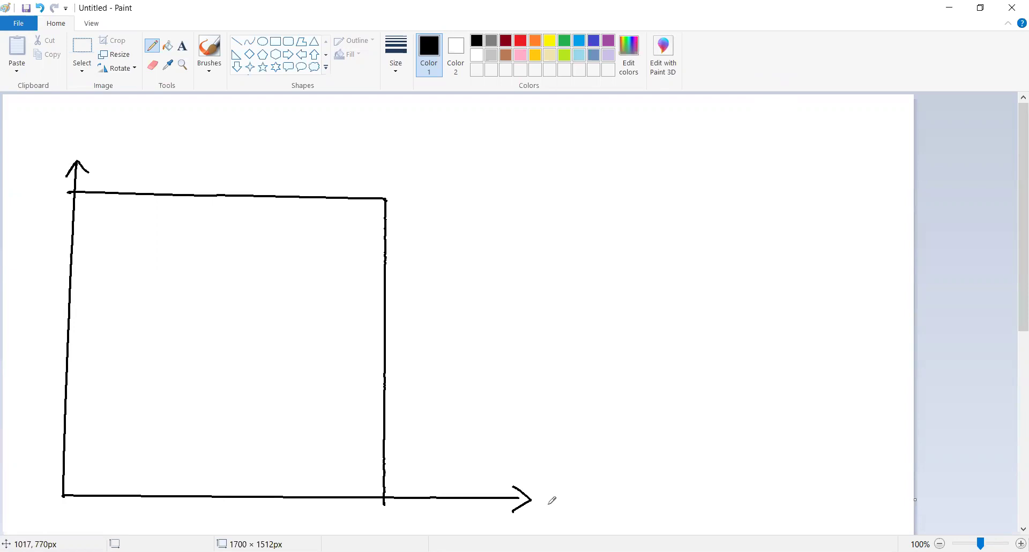
- Write x by the horizontal arrow and S = [a, b] to the right of the box
mouse_move(538, 497)
mouse_down()
mouse_move(547, 492)
mouse_move(555, 509)
mouse_up()
mouse_move(553, 496)
mouse_down()
mouse_move(540, 510)
mouse_move(559, 491)
mouse_up()
mouse_move(562, 171)
mouse_down()
mouse_move(587, 164)
mouse_move(563, 141)
mouse_move(605, 159)
mouse_move(640, 137)
mouse_move(625, 175)
mouse_move(662, 185)
mouse_up()
drag(692, 142, 706, 171)
click(714, 140)
drag(722, 137, 709, 186)
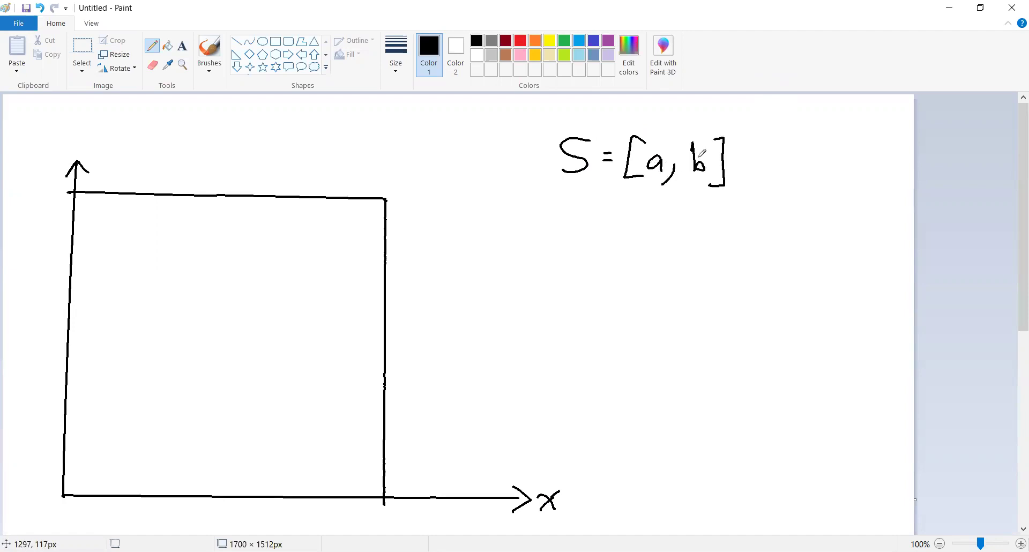
- Label a and b on both axes and add ticks at the lower-left and top-right corners
drag(69, 512, 69, 526)
drag(375, 507, 380, 528)
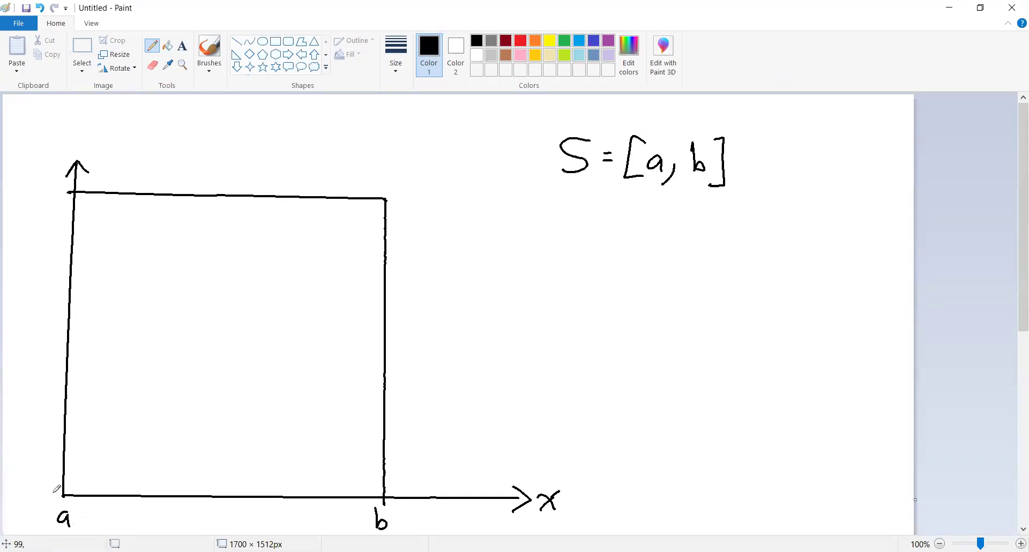
mouse_move(54, 491)
mouse_down()
mouse_move(53, 508)
mouse_move(40, 493)
mouse_up()
drag(51, 178, 52, 206)
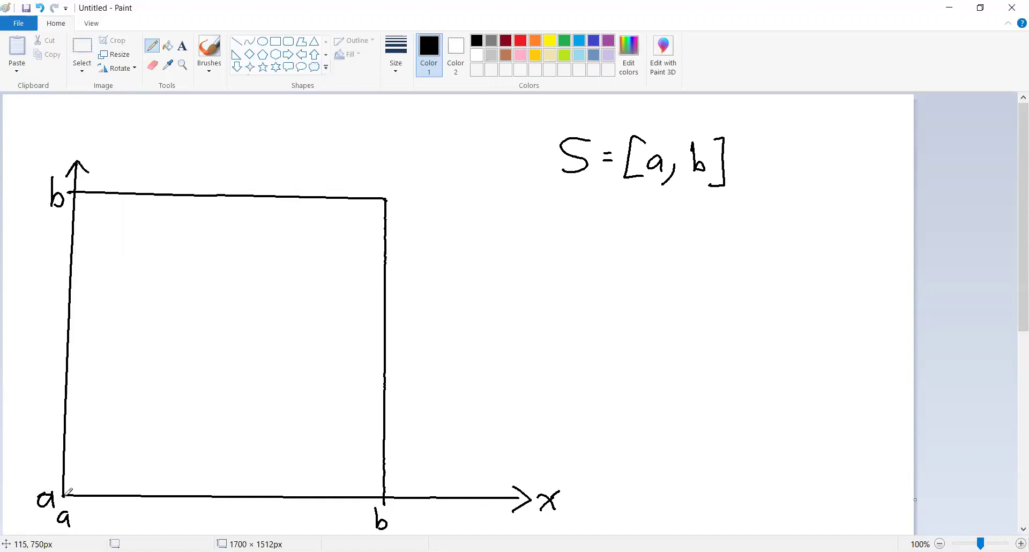
drag(66, 495, 65, 505)
drag(386, 221, 397, 216)
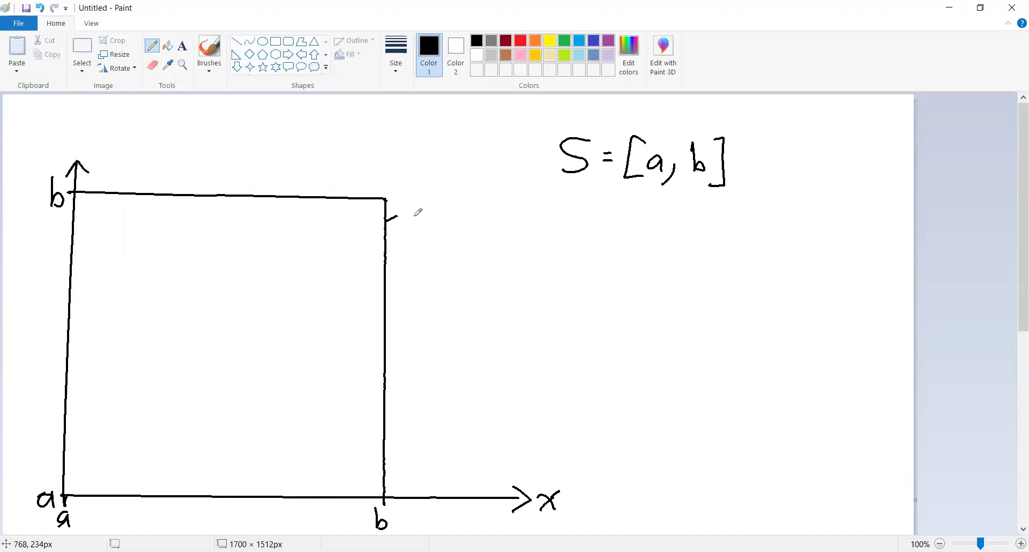
- Dash the diagonal down from the box's top-right corner, undoing a stray stroke
click(437, 192)
click(398, 212)
drag(404, 213, 402, 207)
mouse_move(387, 197)
mouse_down()
mouse_move(58, 483)
mouse_move(74, 490)
mouse_move(374, 205)
mouse_up()
key(ctrl+z)
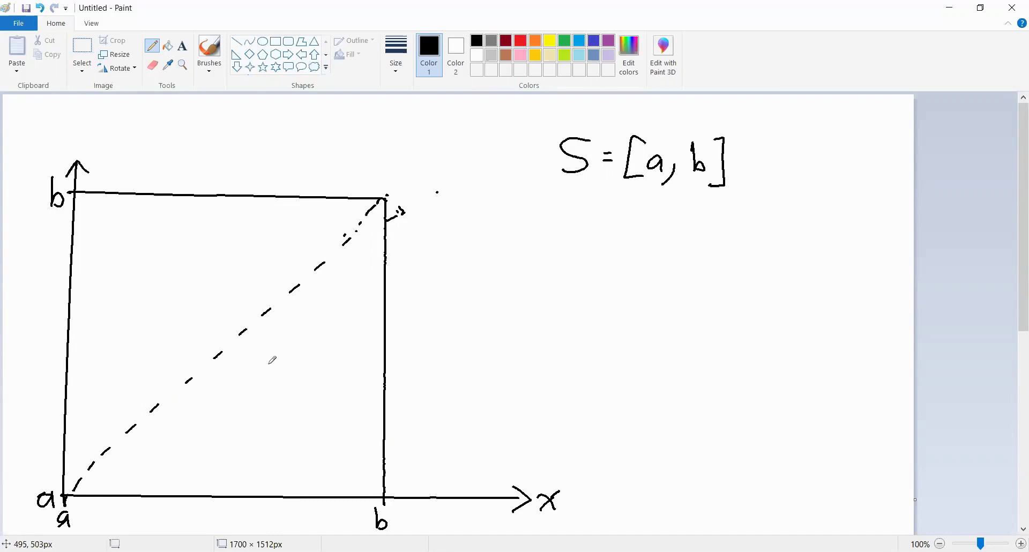
- Draw the angle arc, label it 45°, and dot point x on the horizontal axis
mouse_move(85, 471)
mouse_down()
mouse_move(101, 493)
mouse_move(114, 476)
mouse_move(114, 487)
mouse_up()
mouse_move(122, 472)
mouse_down()
mouse_move(115, 486)
mouse_move(127, 476)
mouse_up()
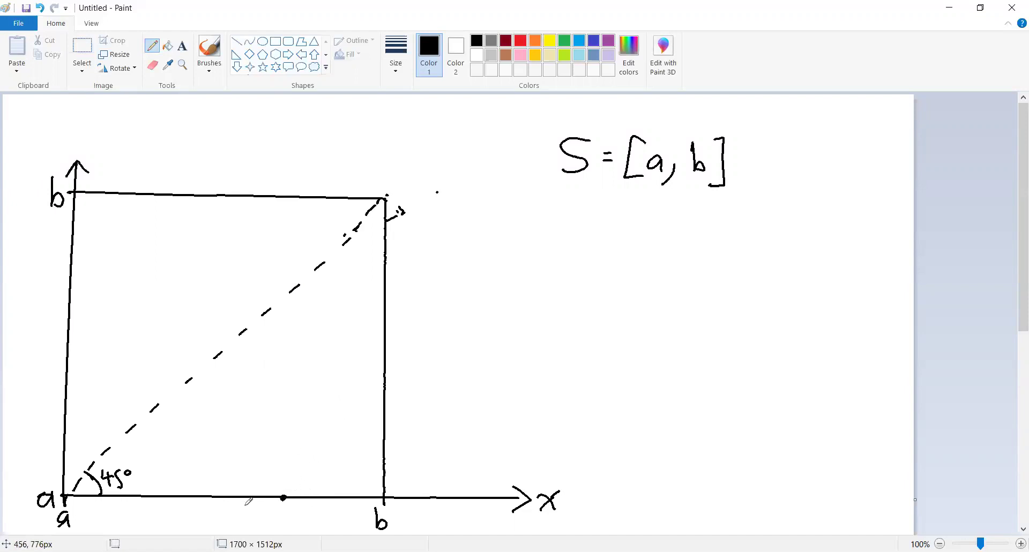
click(228, 497)
- Mark points x and y on the axis and the image Tx in the box, with labels
drag(287, 498, 279, 499)
drag(228, 368, 230, 370)
mouse_move(222, 508)
mouse_down()
mouse_move(232, 518)
mouse_move(222, 519)
mouse_move(279, 513)
mouse_up()
drag(283, 505, 281, 516)
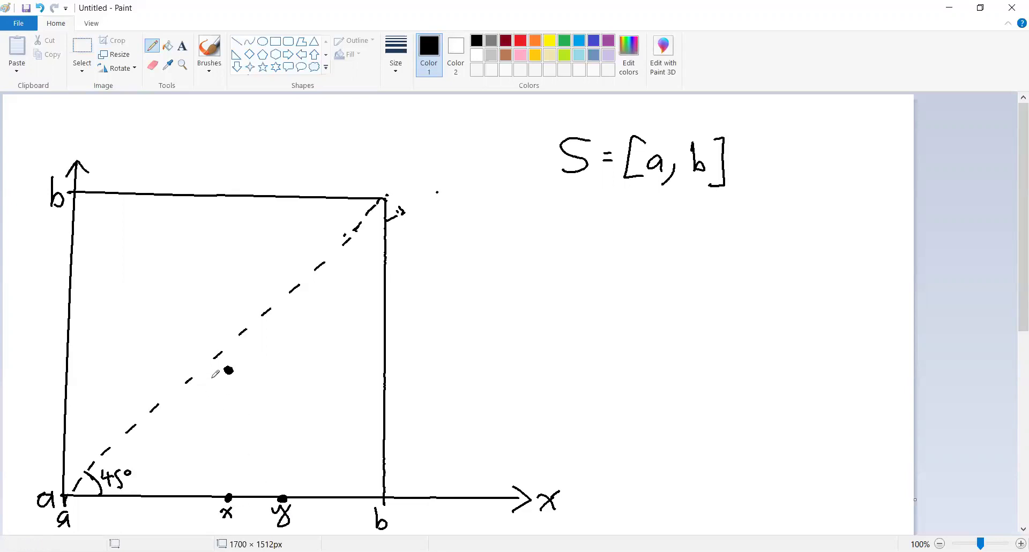
drag(211, 378, 221, 397)
- Mark and label Ty, then write 'β of T' beneath S = [a, b]
click(285, 343)
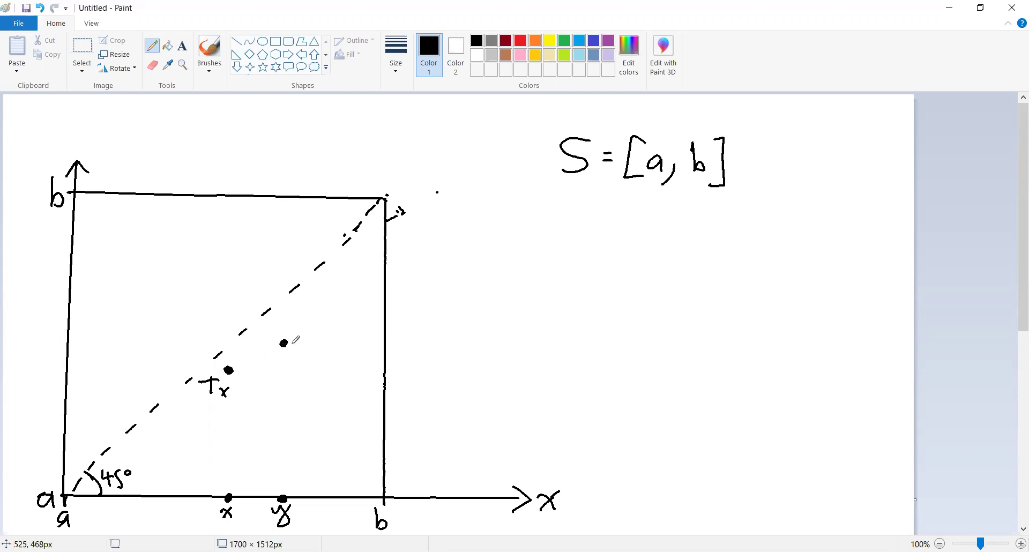
mouse_move(299, 331)
mouse_down()
mouse_move(299, 347)
mouse_move(307, 329)
mouse_move(319, 335)
mouse_move(316, 354)
mouse_up()
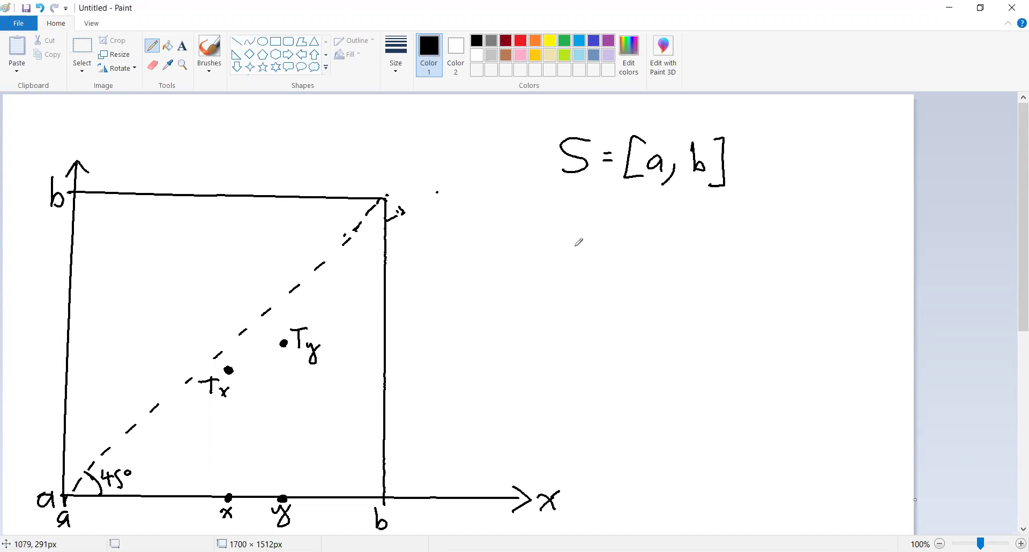
mouse_move(581, 253)
mouse_down()
mouse_move(588, 214)
mouse_move(605, 225)
mouse_move(589, 239)
mouse_move(631, 230)
mouse_move(637, 256)
mouse_move(651, 233)
mouse_up()
mouse_move(674, 207)
mouse_down()
mouse_move(675, 231)
mouse_move(692, 212)
mouse_up()
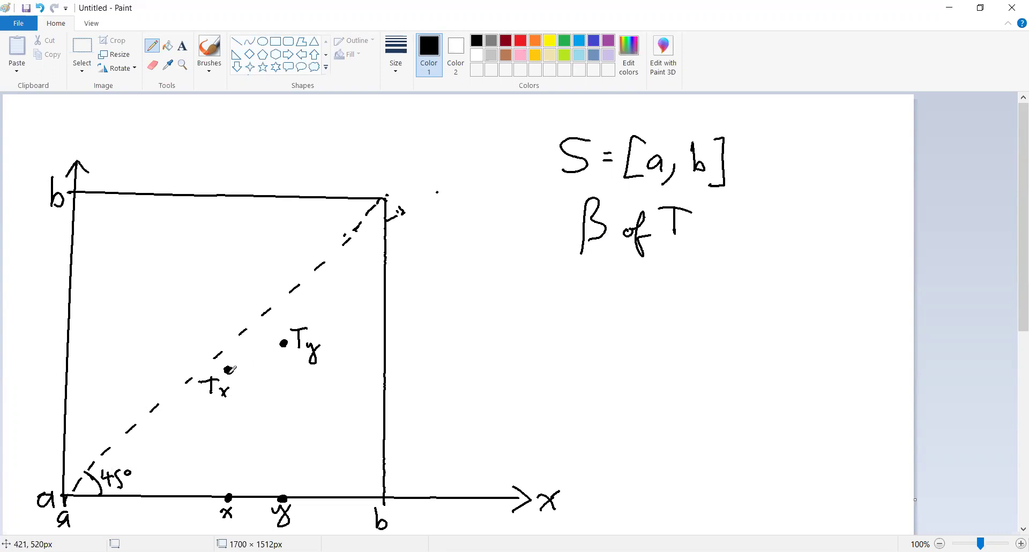
- Draw the line through Tx and Ty to the left edge and dot its fixed point on the diagonal
mouse_move(230, 369)
mouse_down()
mouse_move(288, 336)
mouse_move(384, 313)
mouse_up()
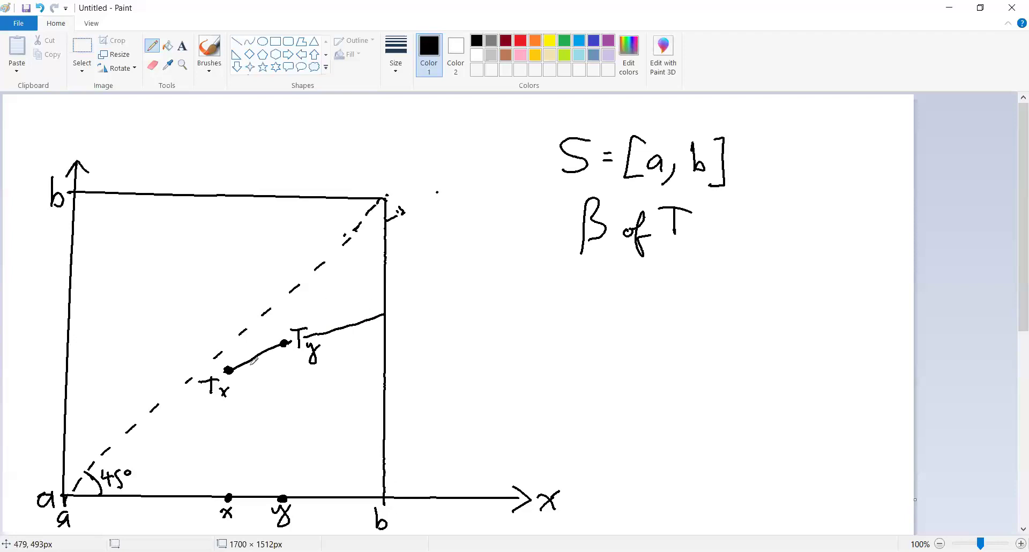
drag(226, 372, 69, 436)
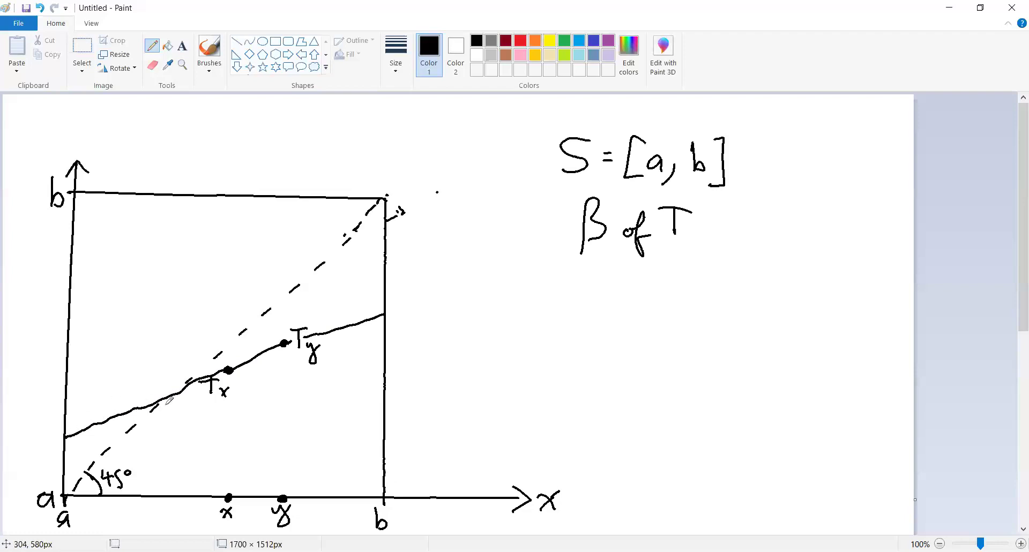
drag(164, 396, 161, 400)
- Highlight the operator B, v₀ in the v₁ equation, and the fixed point V in the theorem
key(alt+Tab)
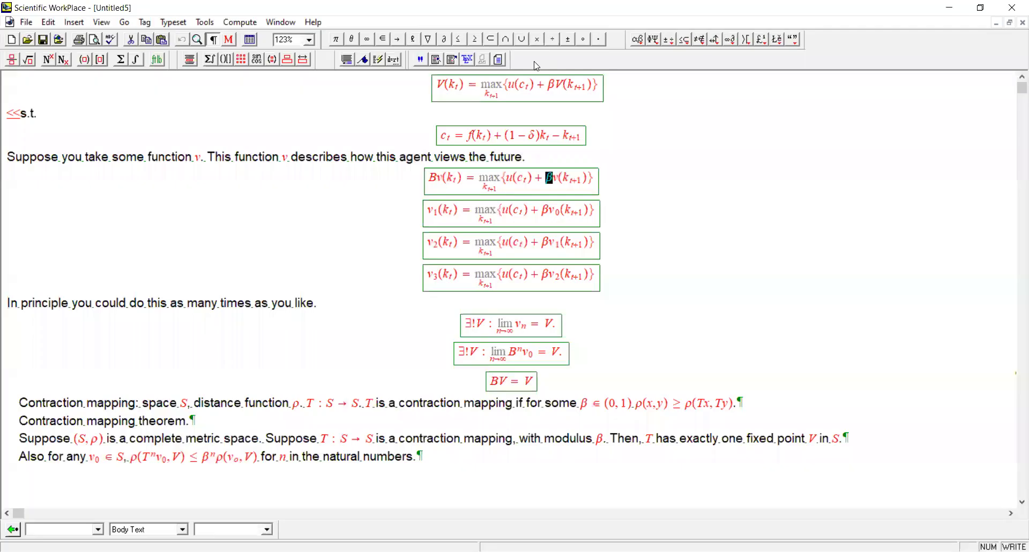
click(571, 275)
double_click(436, 181)
double_click(555, 212)
double_click(432, 184)
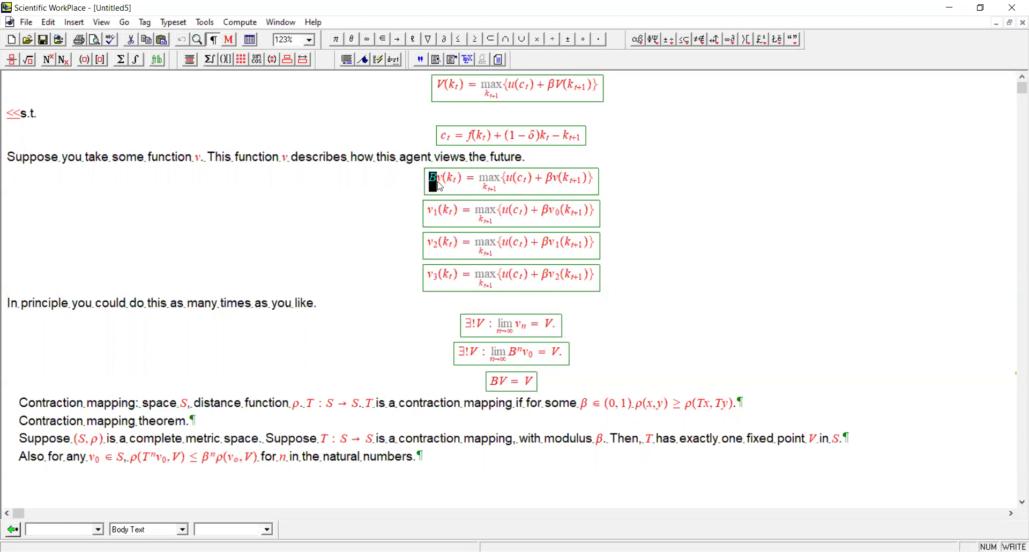
click(573, 483)
click(816, 438)
double_click(813, 444)
click(786, 466)
click(814, 438)
- Highlight v in Bv(k_t), the utility term u(c_t), and f(k_t) in the consumption equation
drag(441, 180, 434, 183)
click(461, 222)
drag(512, 181, 530, 182)
click(528, 196)
drag(468, 136, 482, 143)
drag(504, 178, 532, 179)
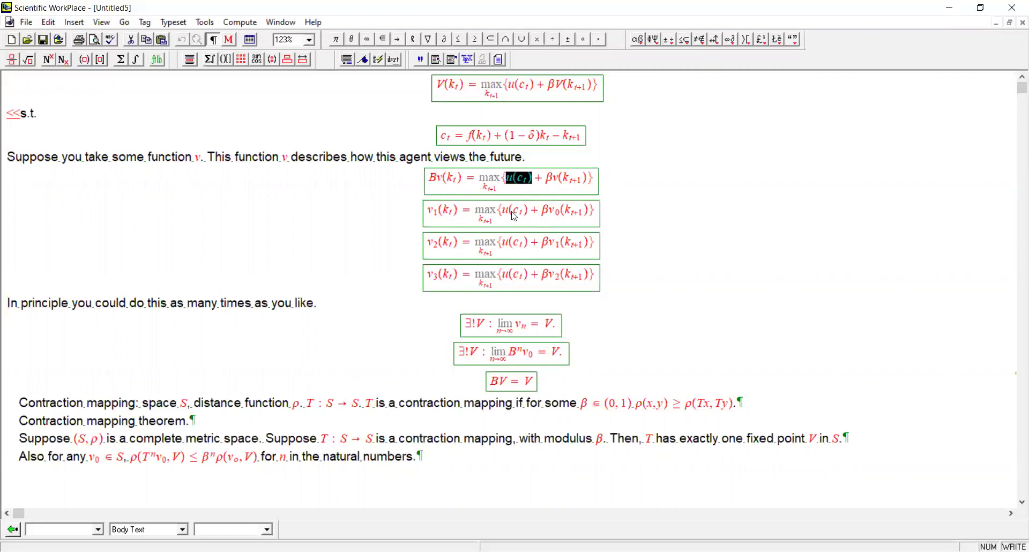